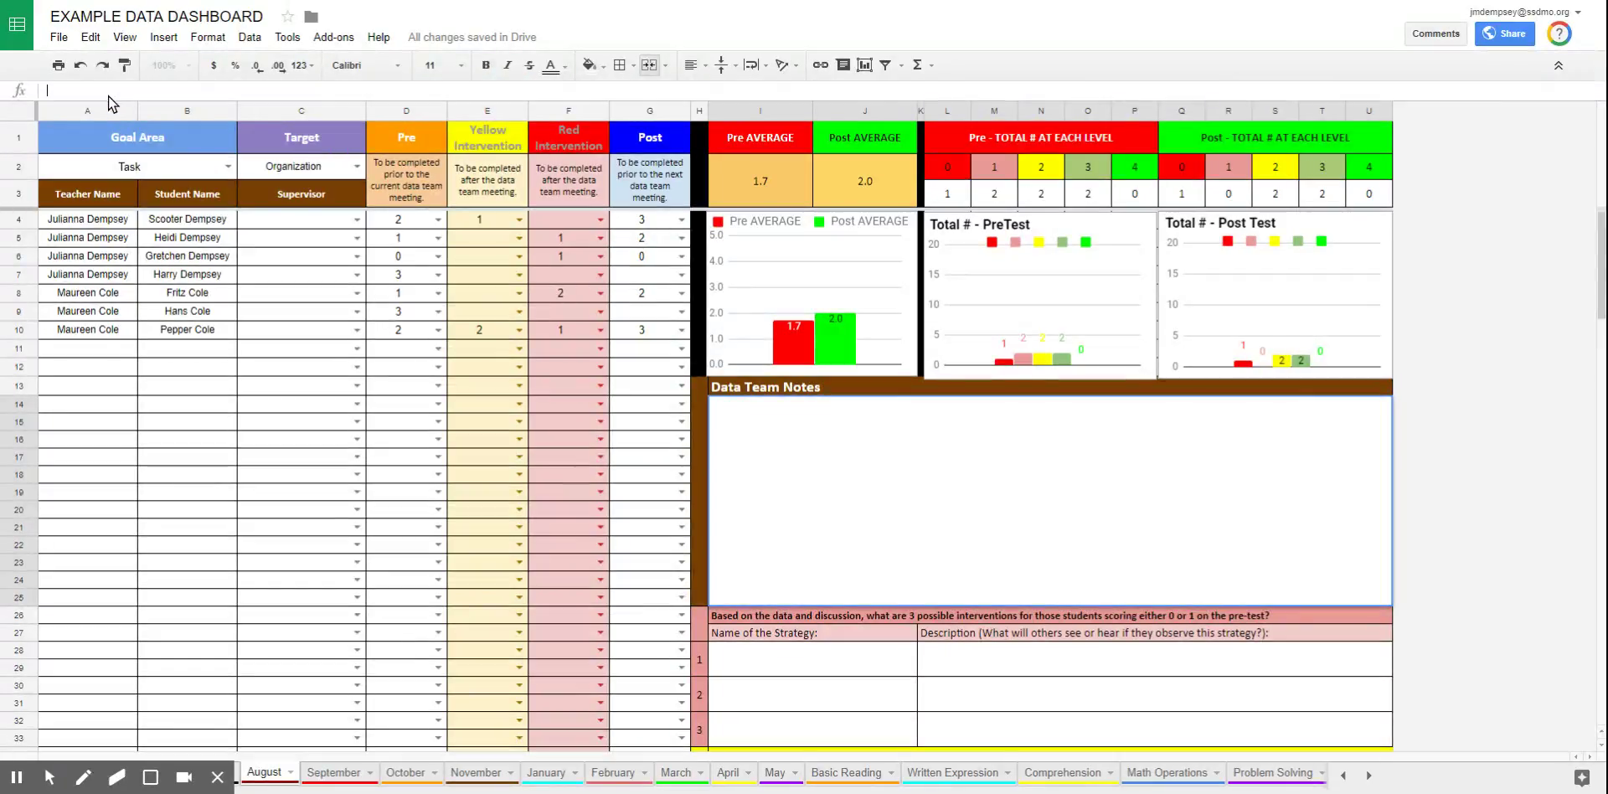
Drag the formula bar's bottom edge down so it shows much more of each cell's contents
{"action": "left_click_drag", "start_coordinate": [107, 99], "coordinate": [107, 116]}
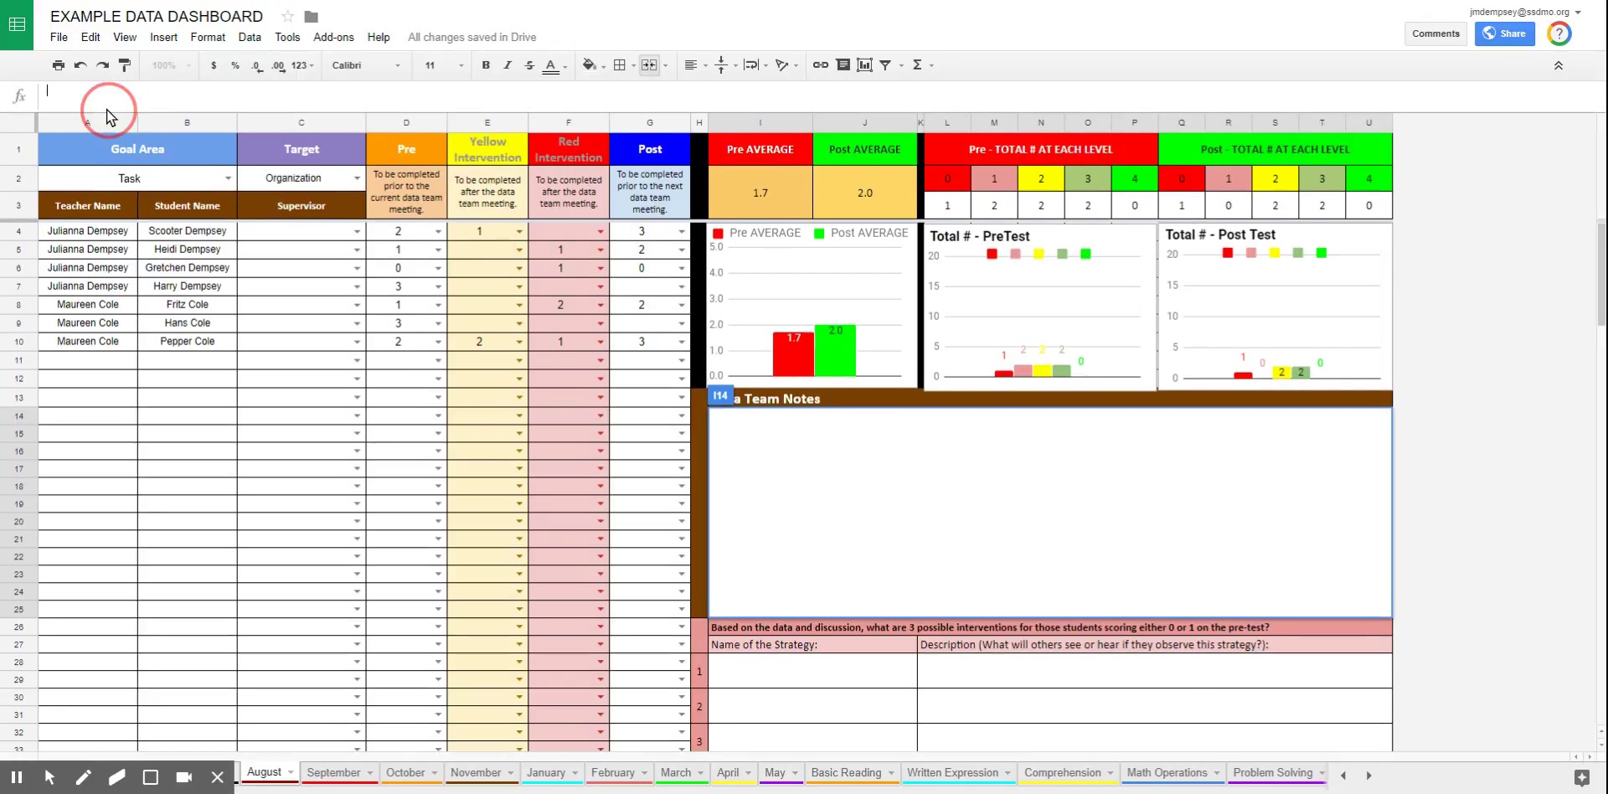
{"action": "left_click_drag", "start_coordinate": [107, 109], "coordinate": [99, 253]}
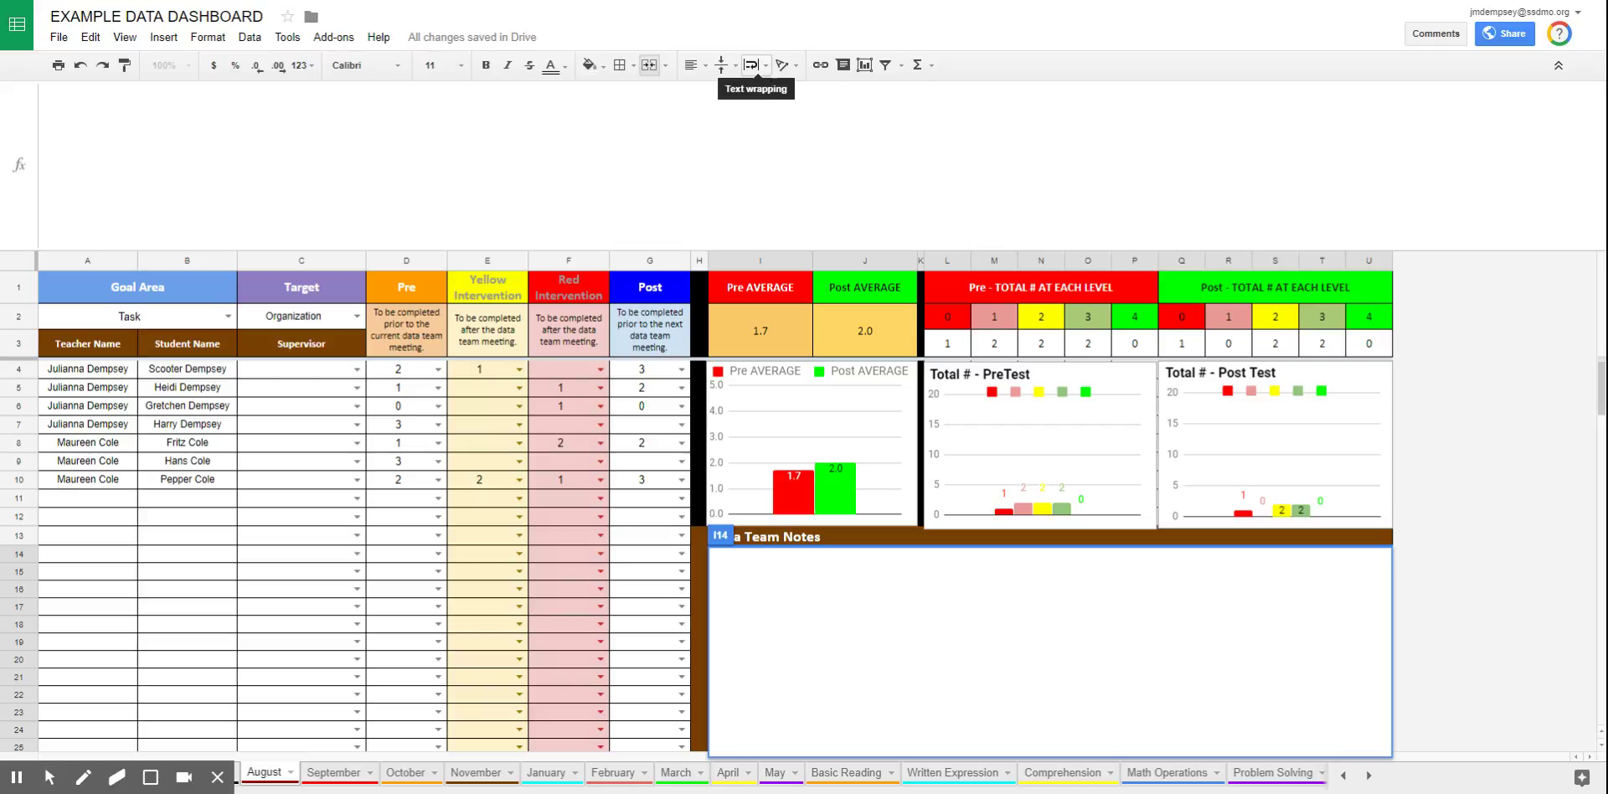
Set the Data Team Notes heading to Wrap and shrink the formula bar back to normal height
{"action": "left_click", "coordinate": [765, 69]}
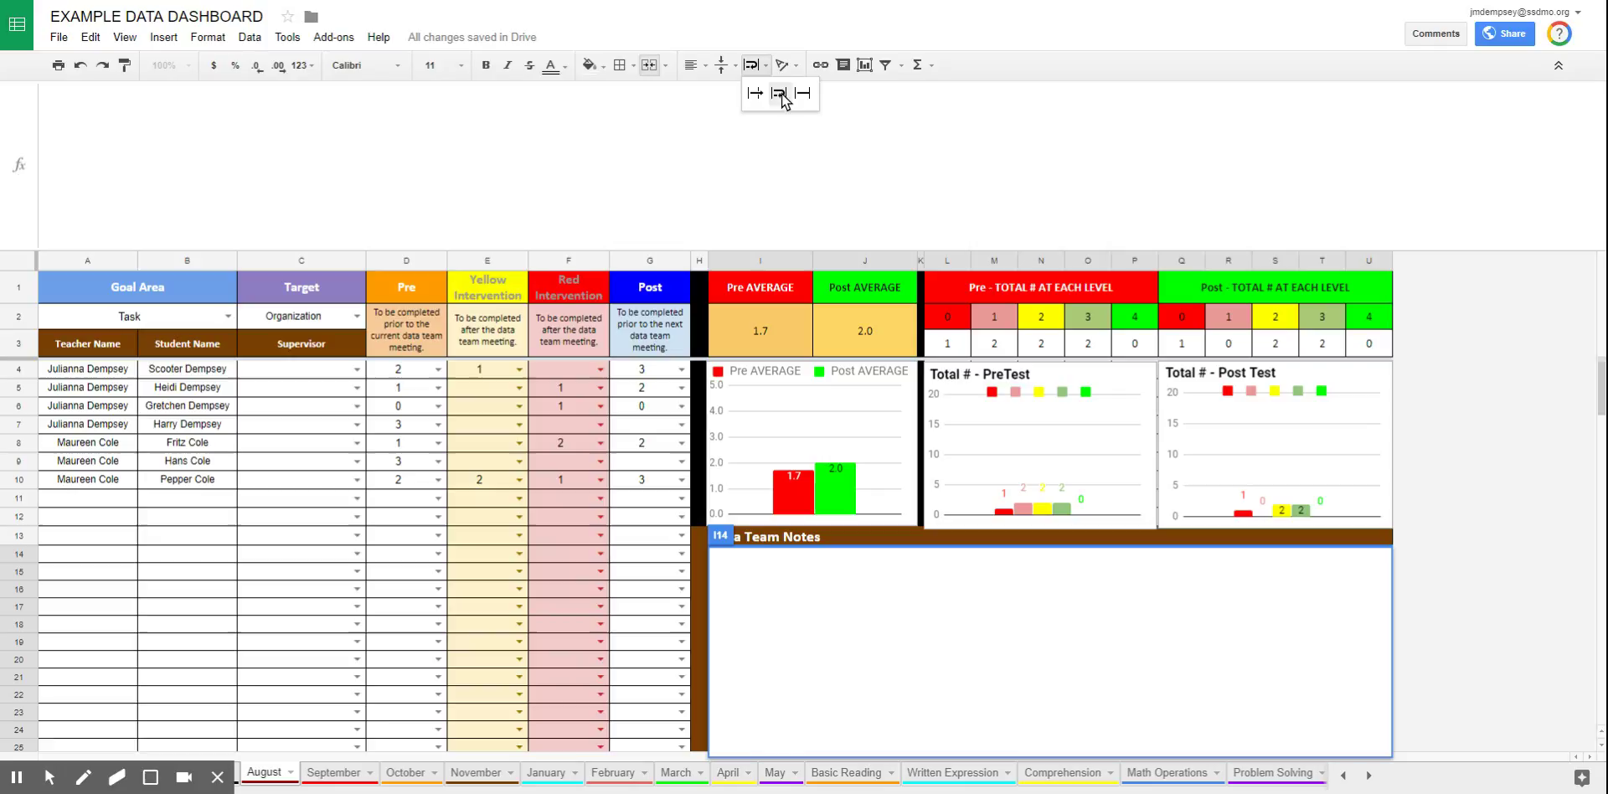
{"action": "left_click", "coordinate": [780, 94]}
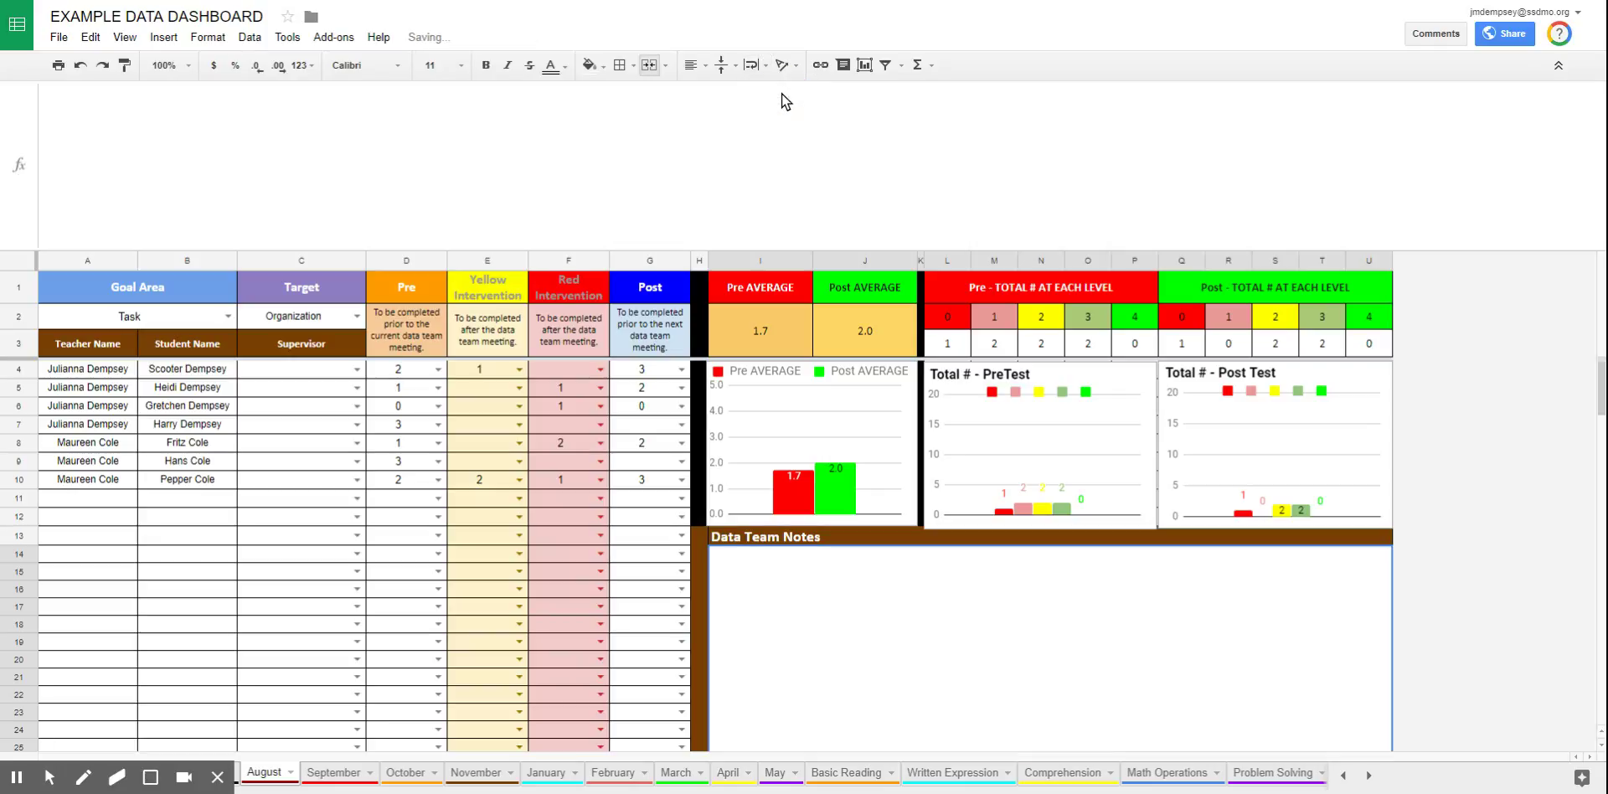
{"action": "left_click", "coordinate": [639, 195]}
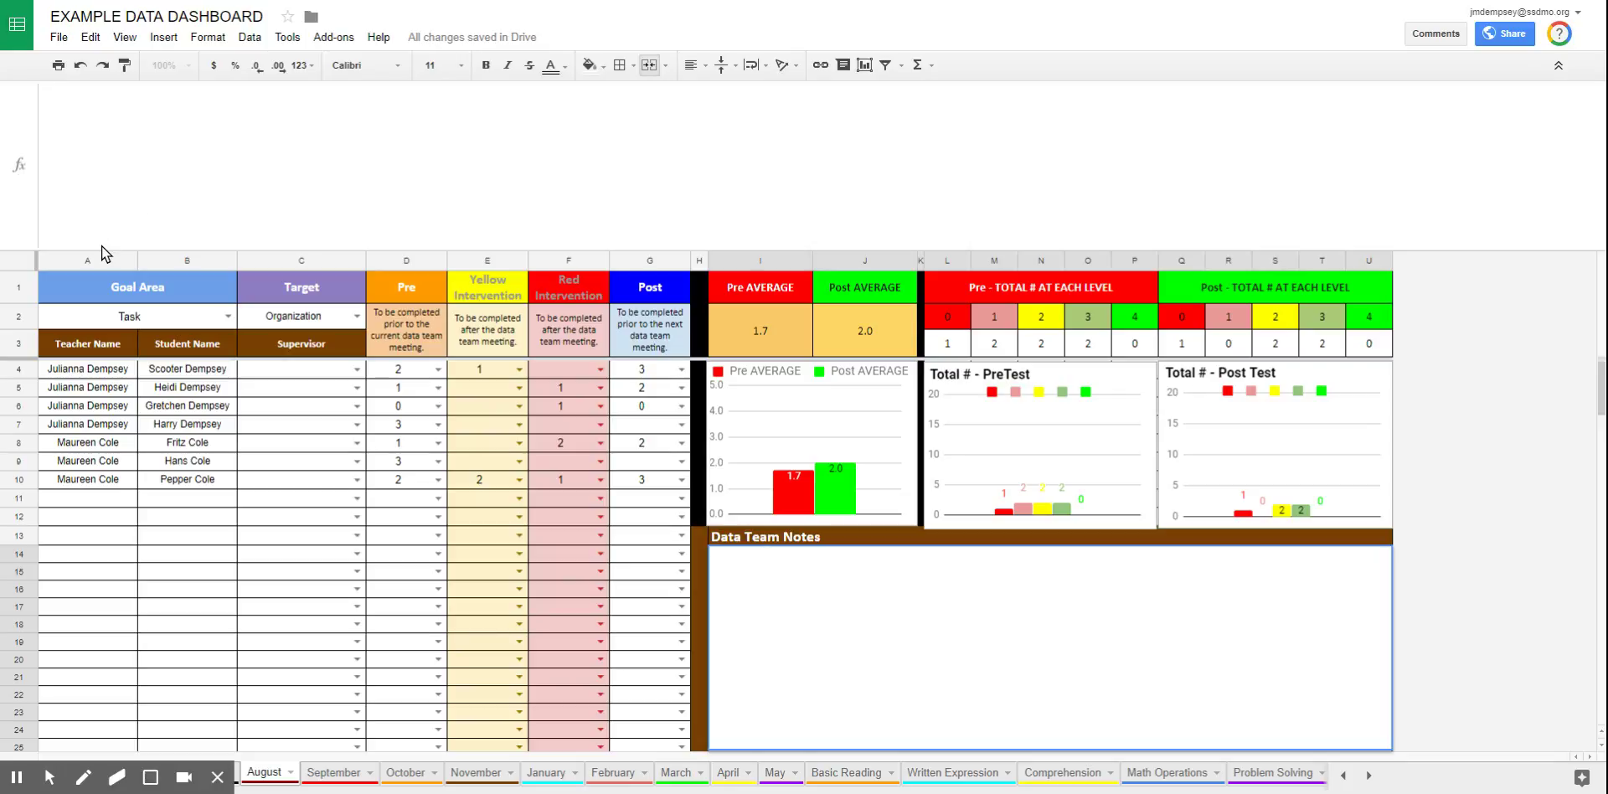
{"action": "left_click_drag", "start_coordinate": [102, 250], "coordinate": [119, 100]}
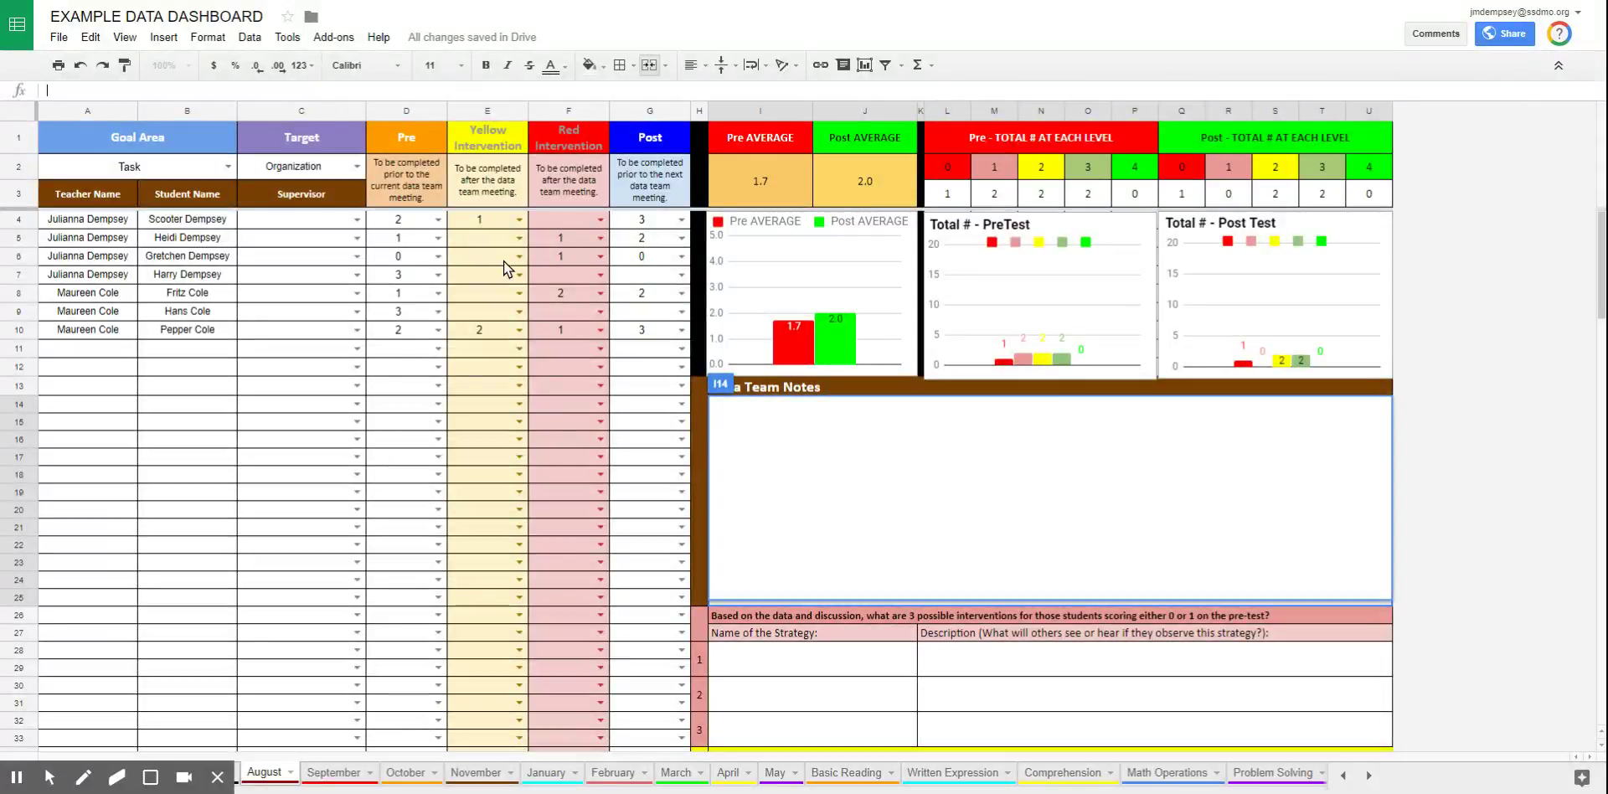
Select the Pre (D) and Post (G) columns and open their conditional formatting rules
{"action": "left_click", "coordinate": [401, 110]}
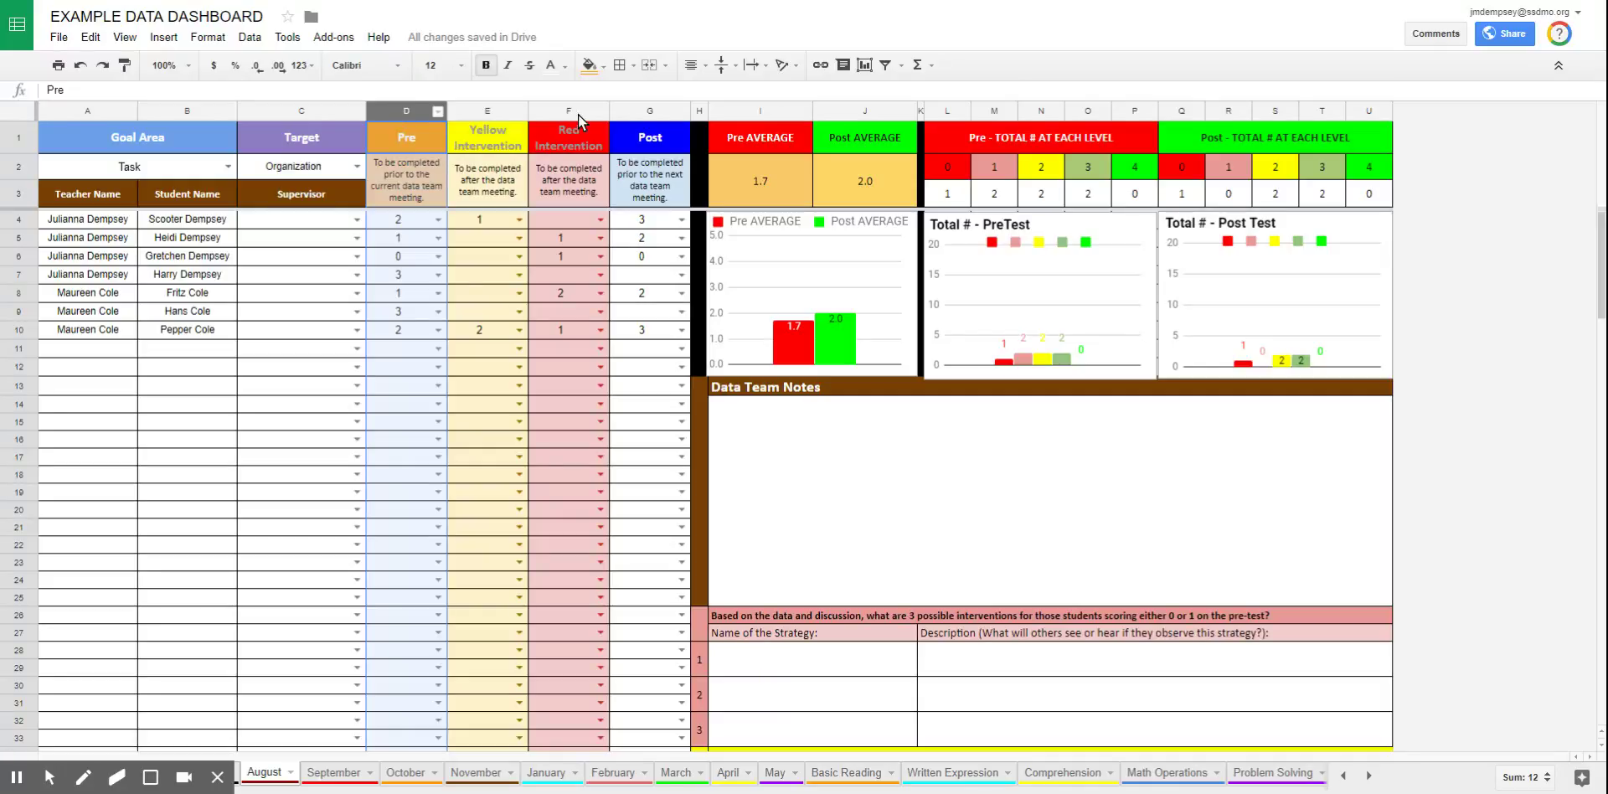
{"action": "left_click", "coordinate": [645, 110], "text": "ctrl"}
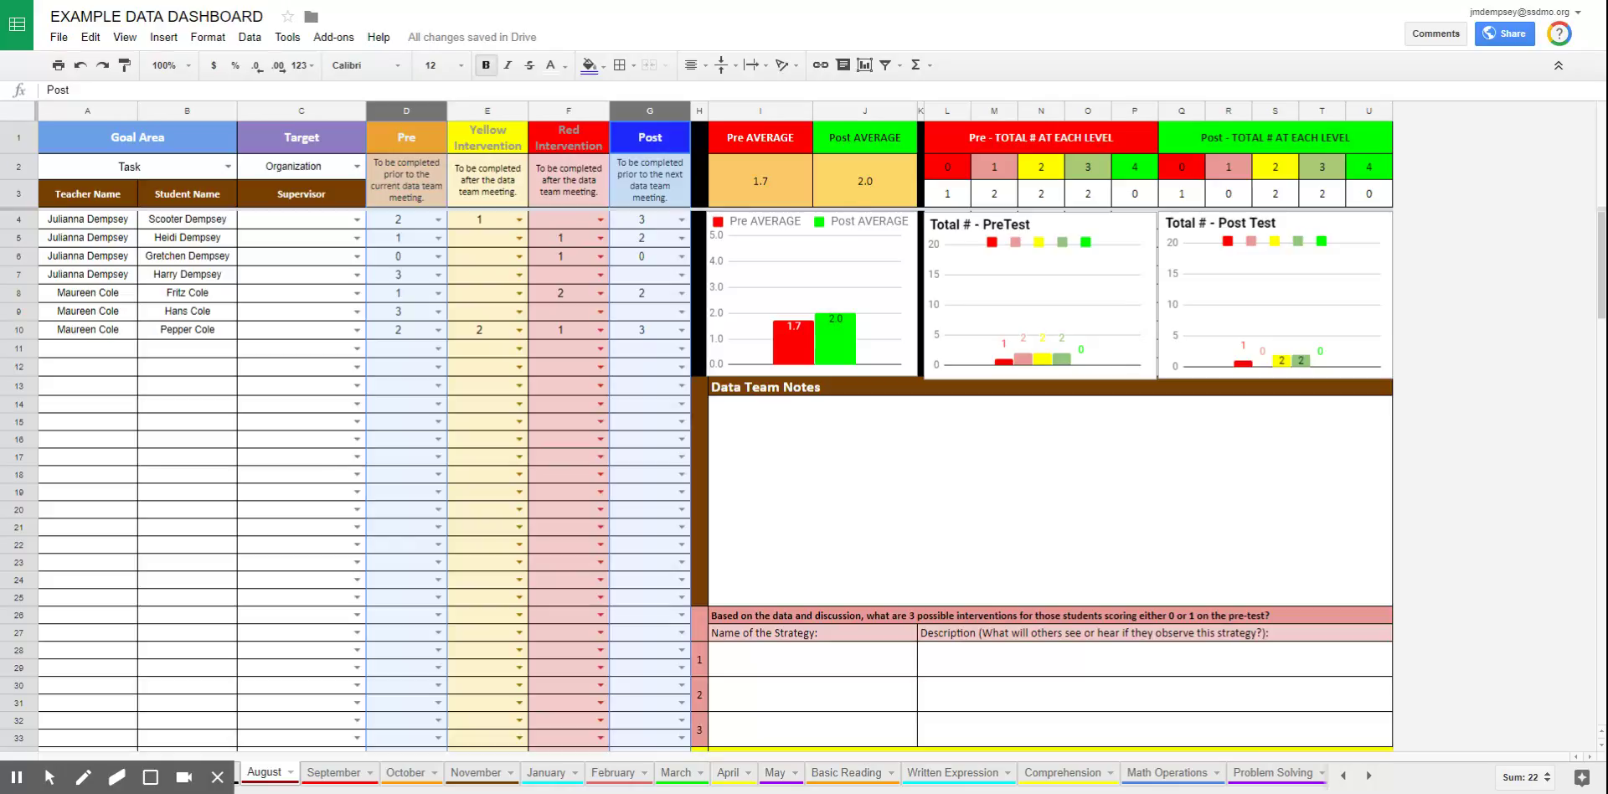
{"action": "left_click", "coordinate": [216, 39]}
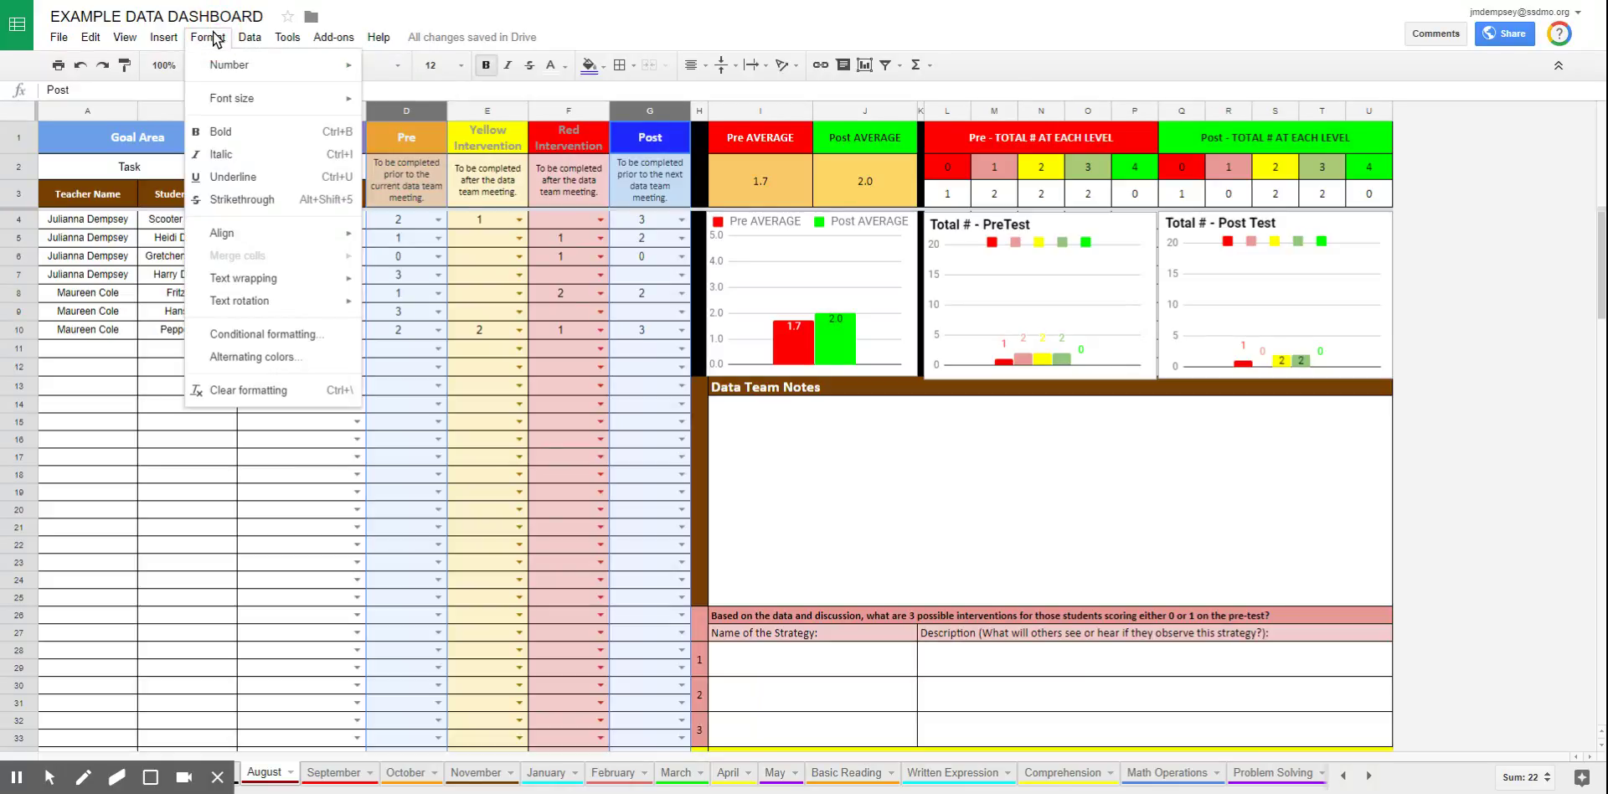
{"action": "left_click", "coordinate": [238, 335]}
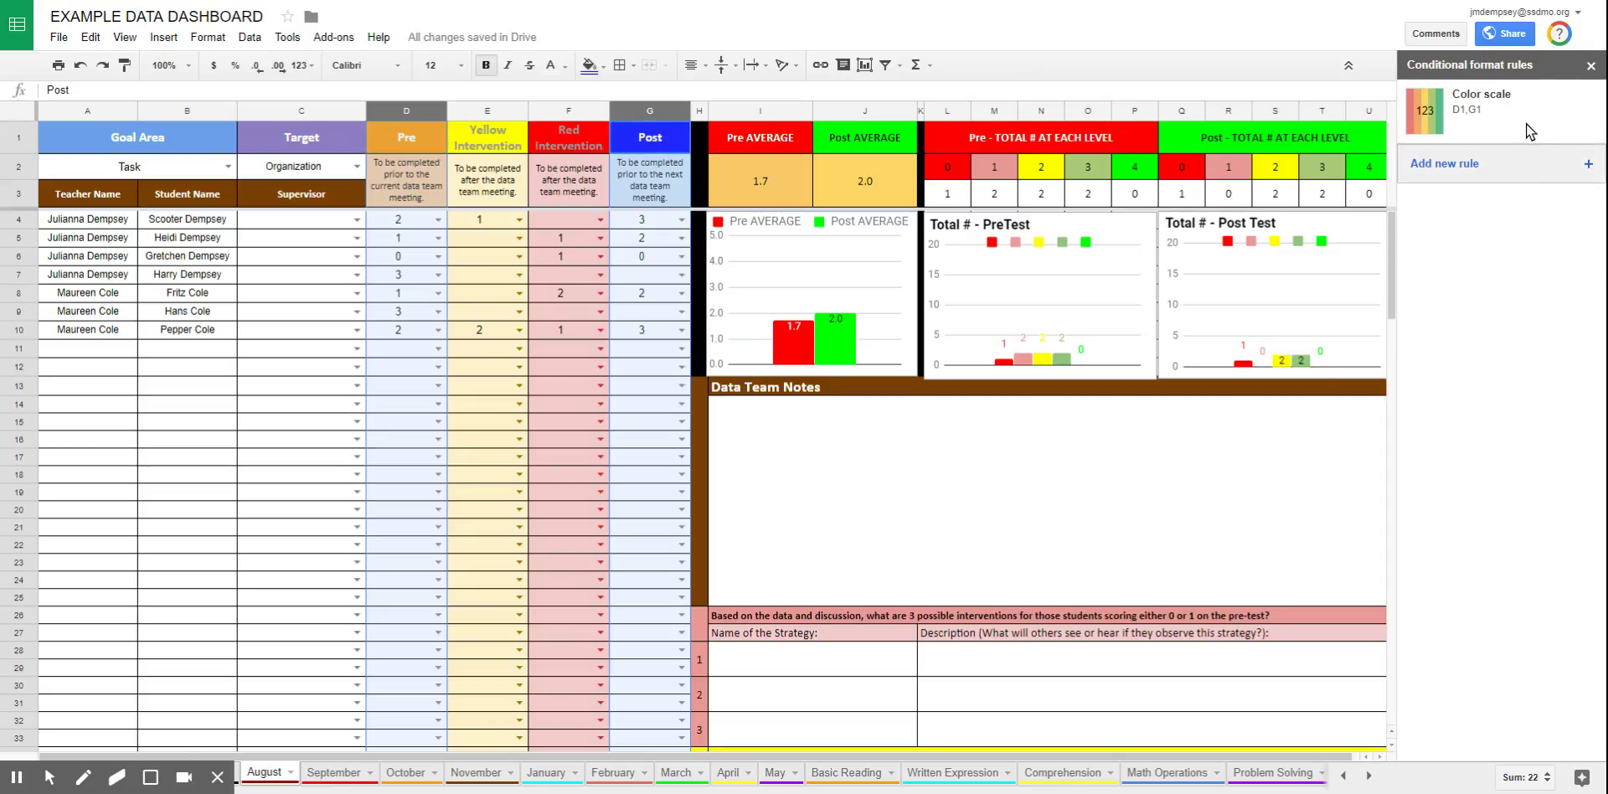
Add a new color scale rule using the Green to yellow to red preset
{"action": "left_click", "coordinate": [1468, 167]}
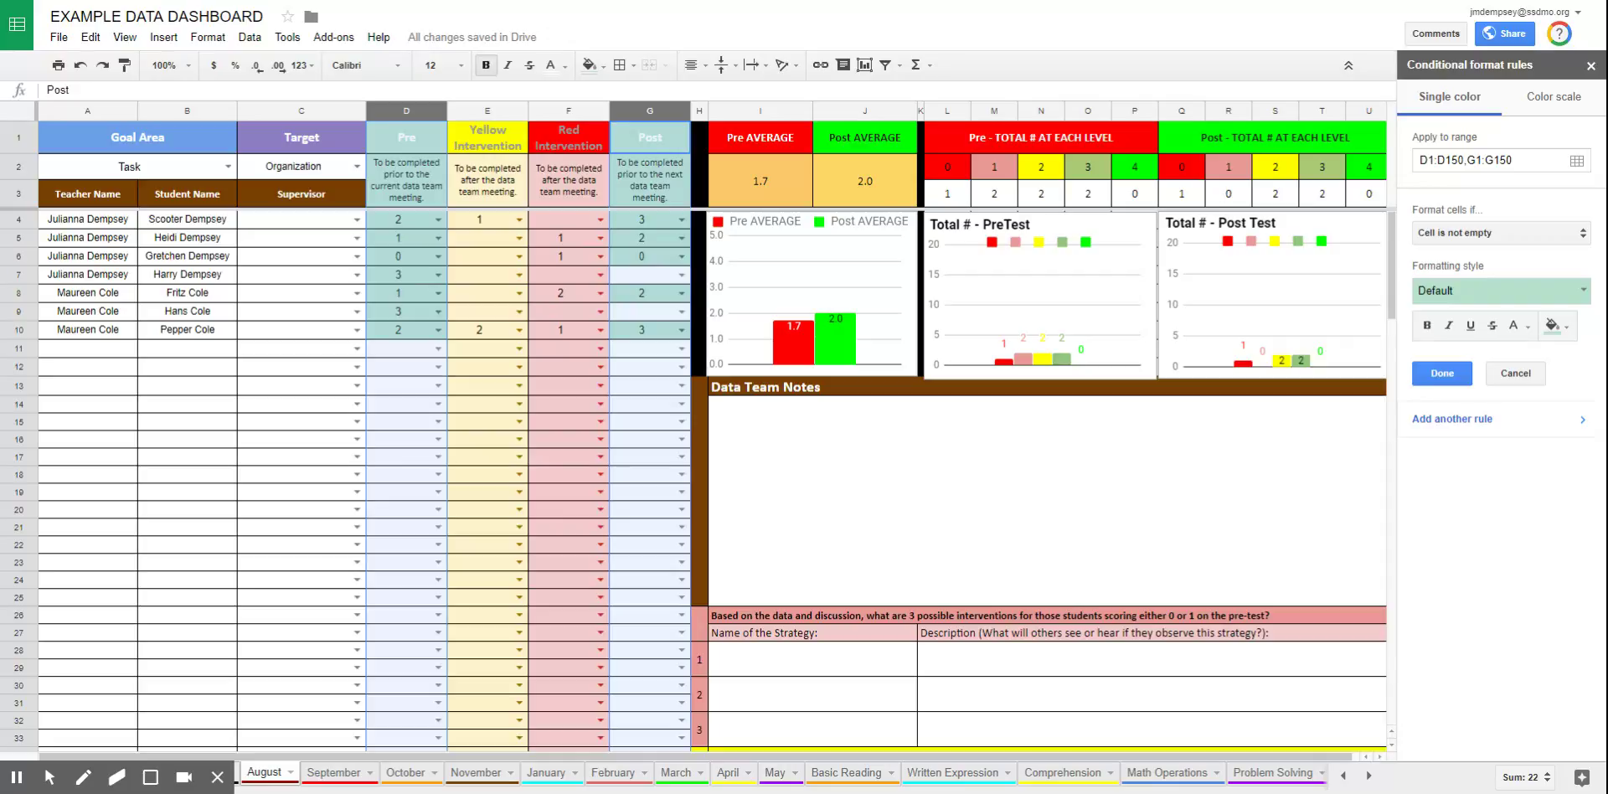
{"action": "left_click", "coordinate": [1551, 96]}
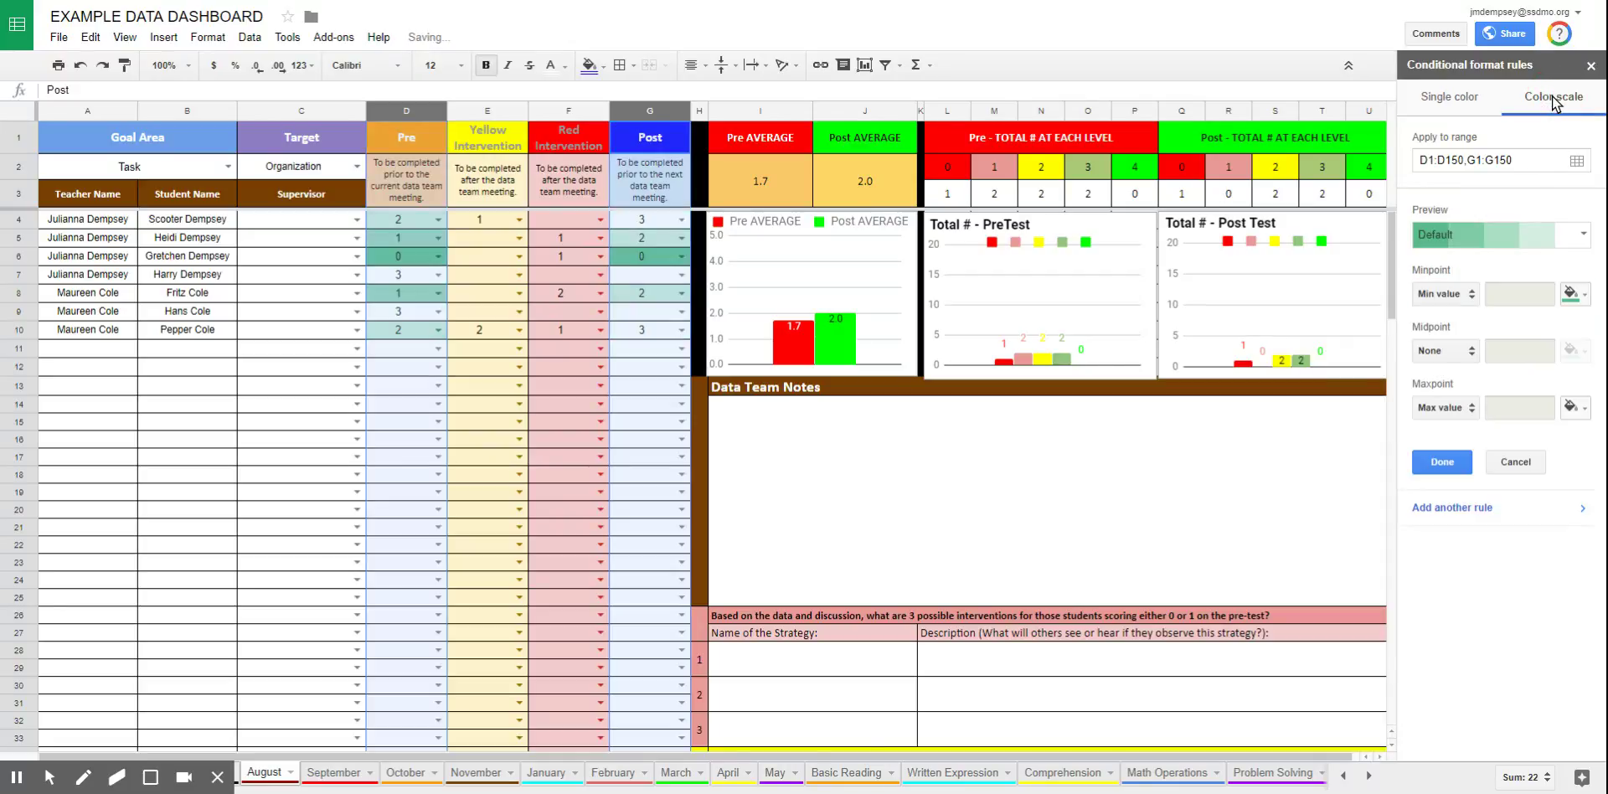
{"action": "left_click", "coordinate": [1582, 237]}
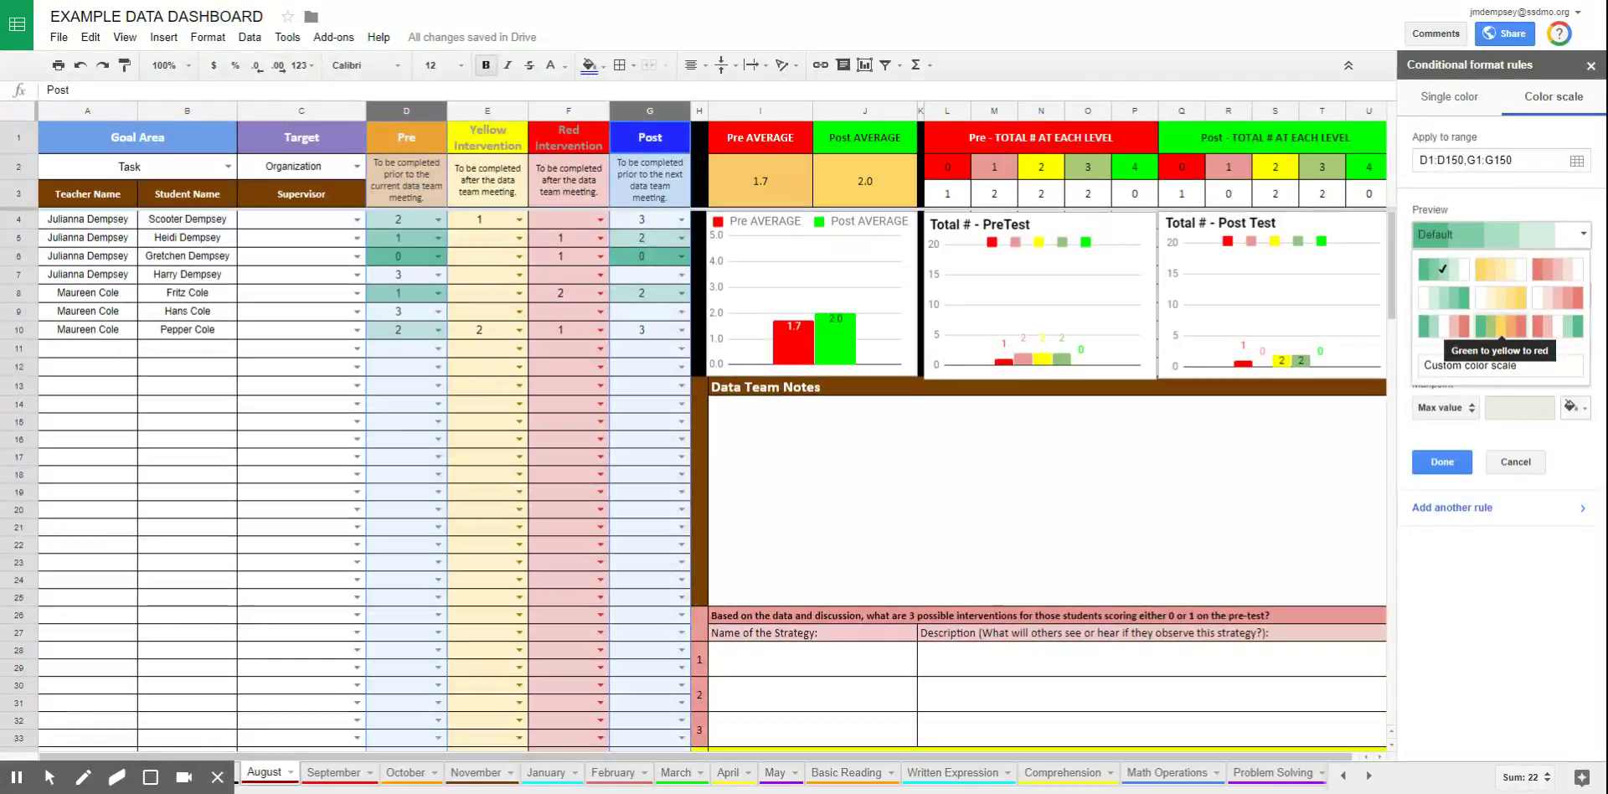
{"action": "left_click", "coordinate": [1500, 326]}
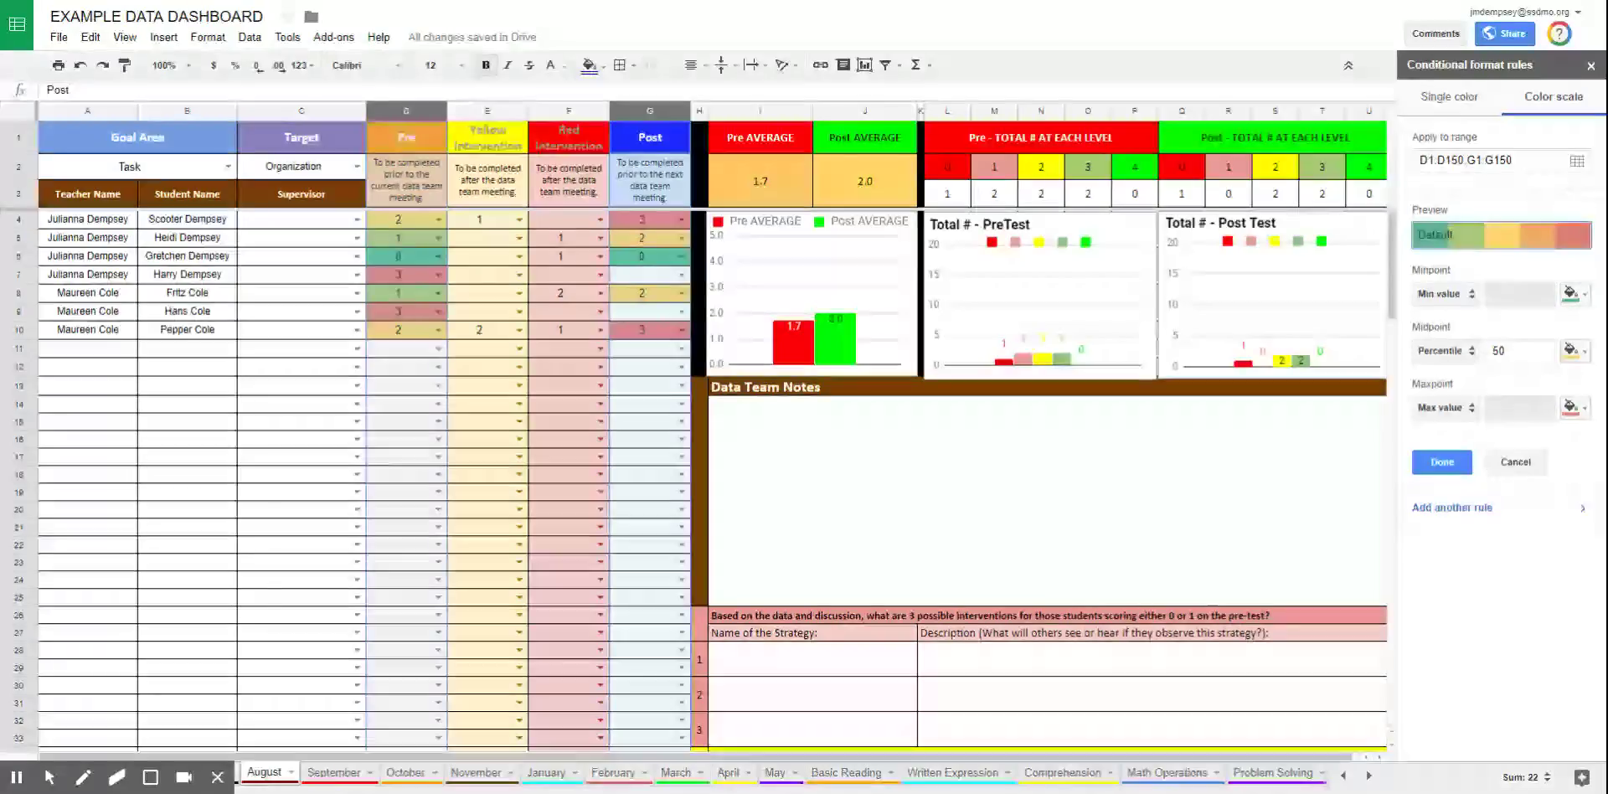
Make the color scale minpoint a fixed Number shown in red
{"action": "left_click", "coordinate": [1474, 298]}
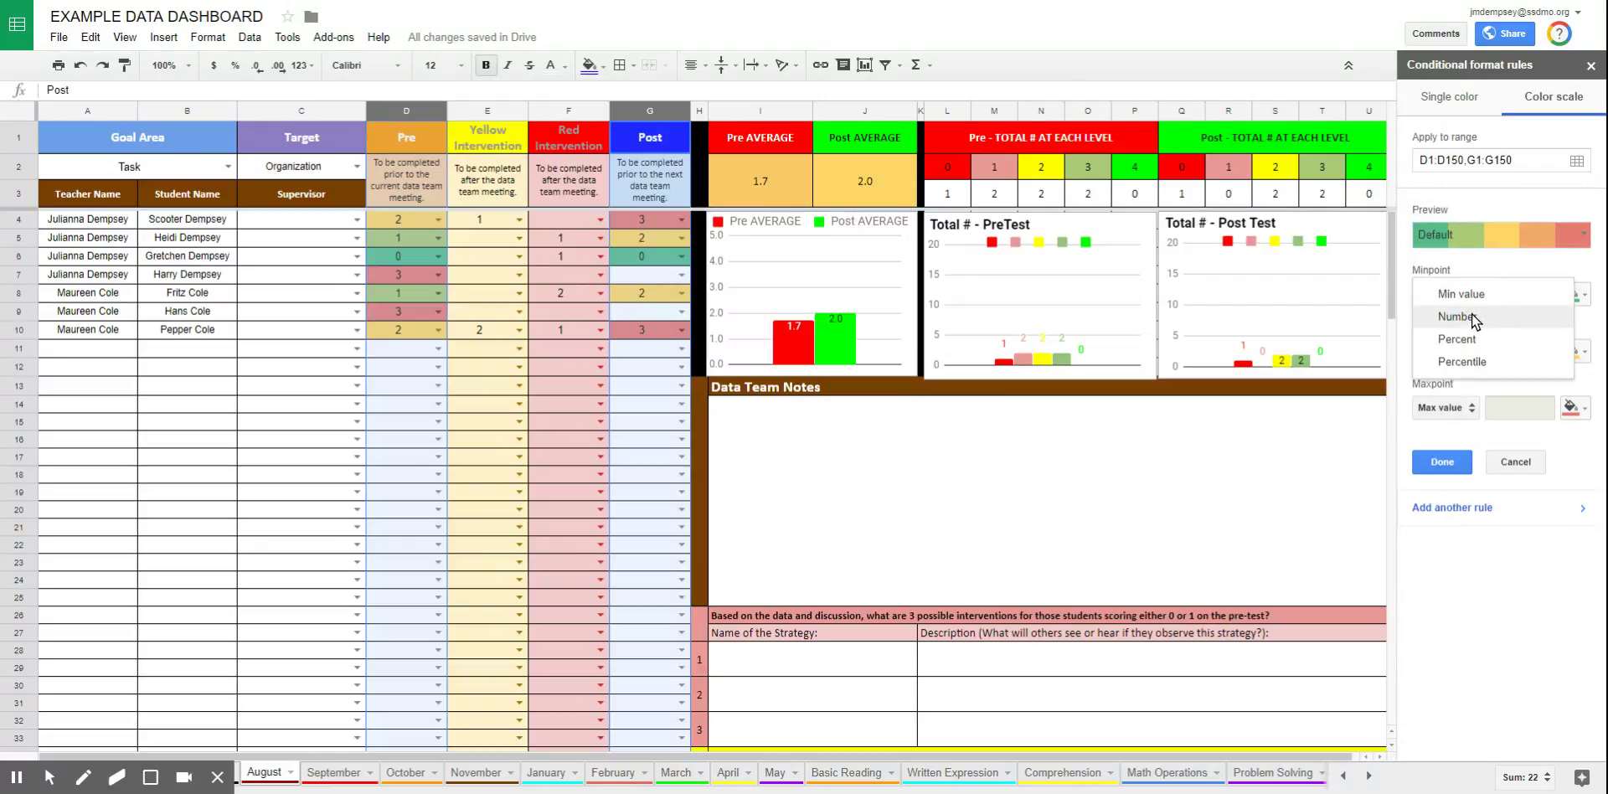
{"action": "left_click", "coordinate": [1472, 314]}
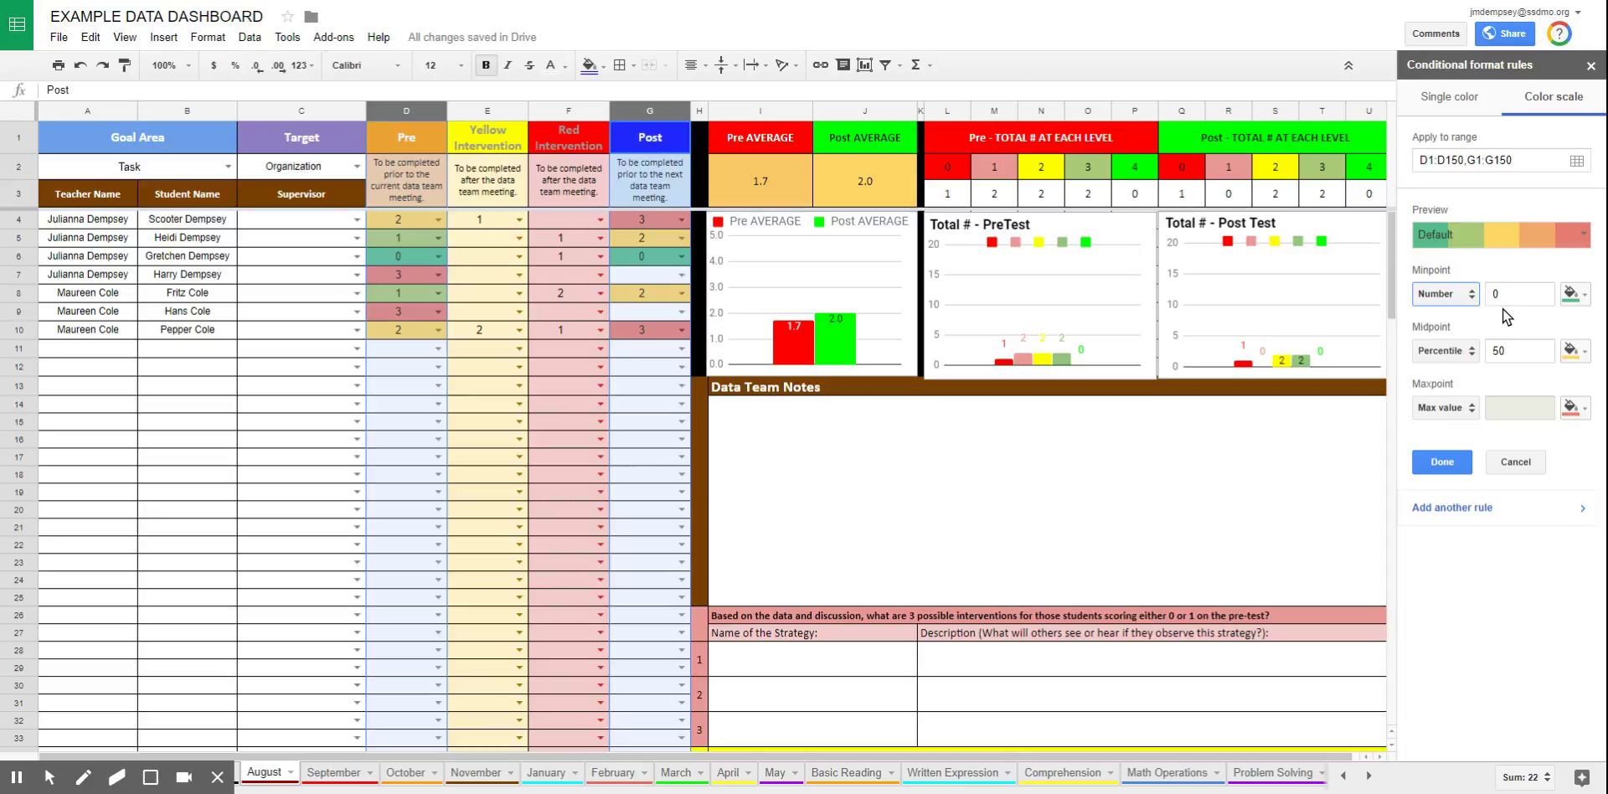
{"action": "left_click", "coordinate": [1575, 295]}
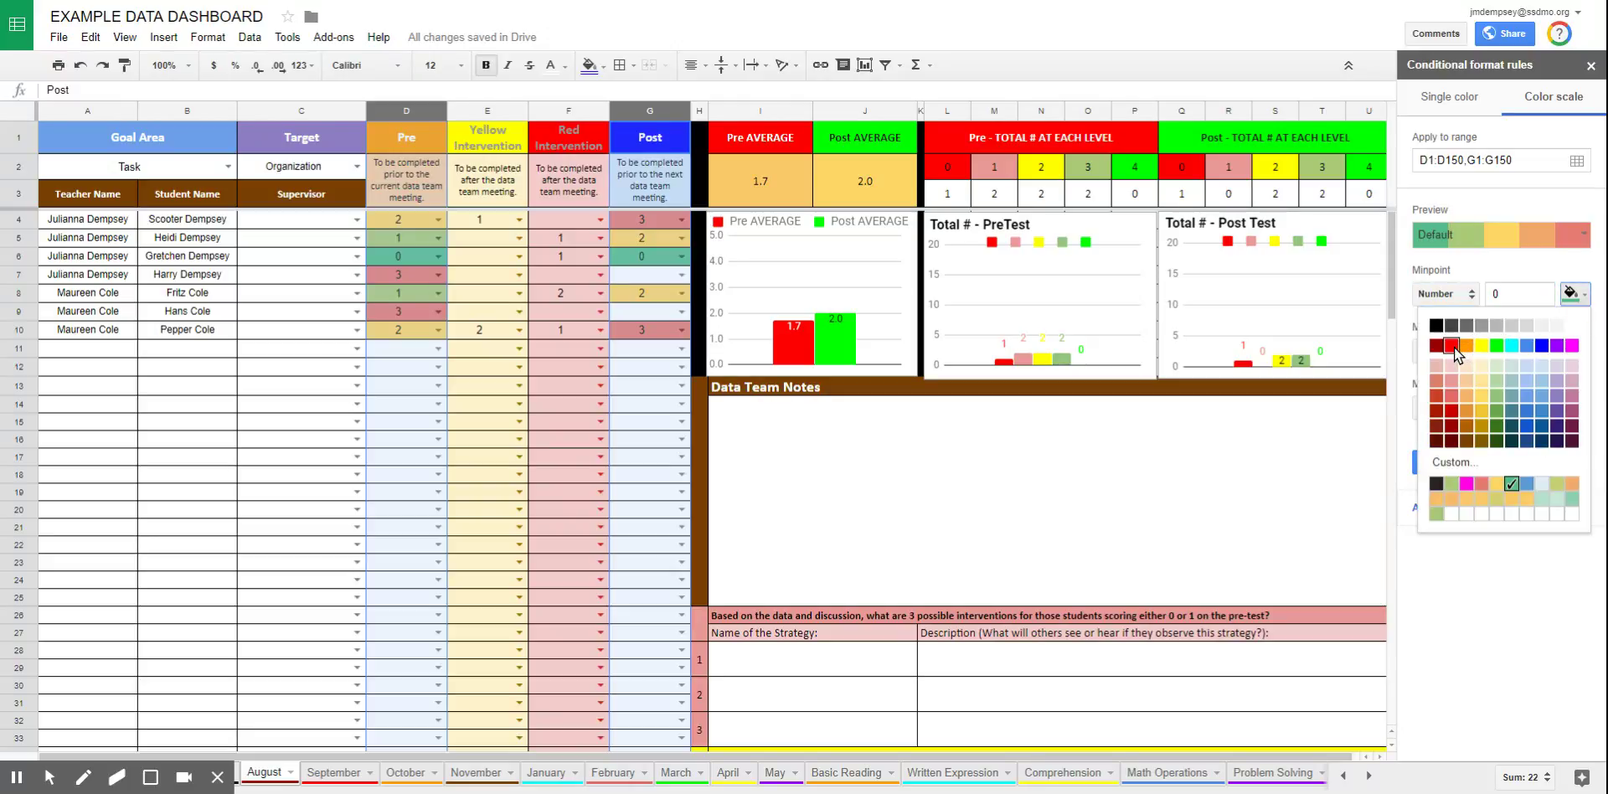
{"action": "left_click", "coordinate": [1452, 396]}
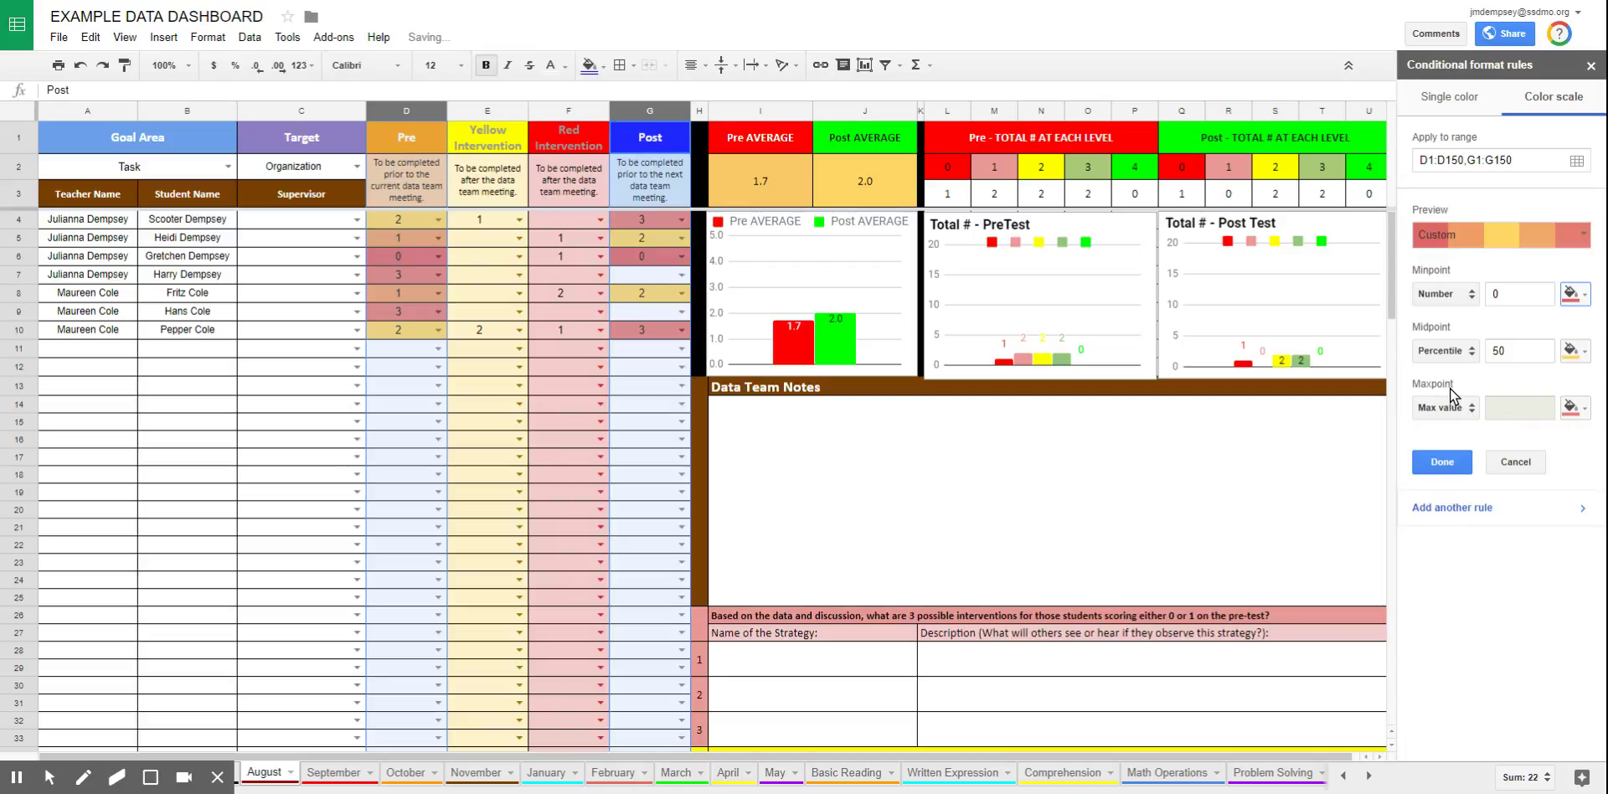
Change the color scale midpoint to Number 2 instead of 50
{"action": "left_click", "coordinate": [1448, 353]}
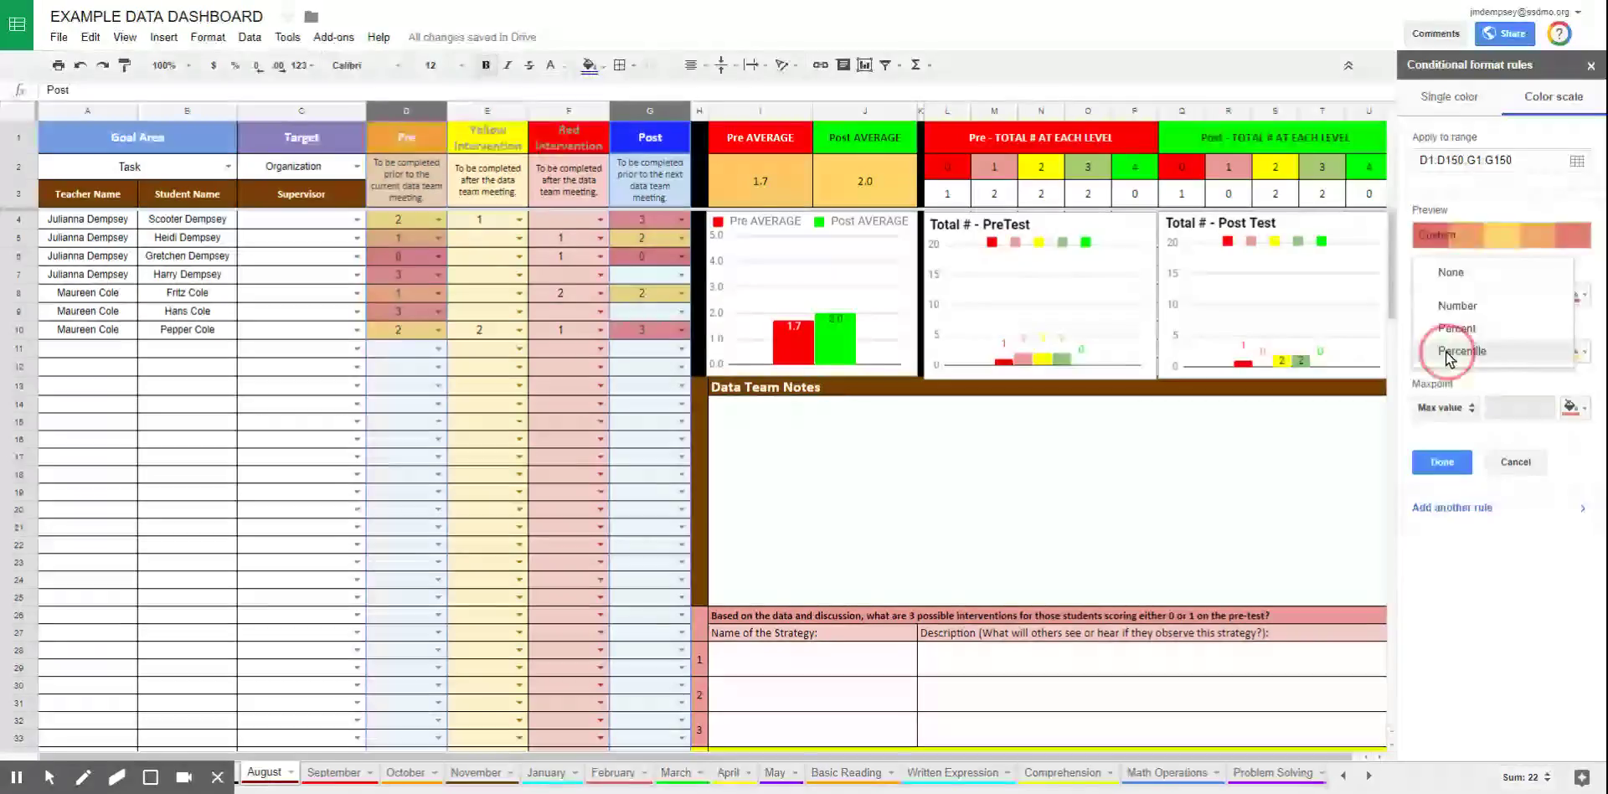
{"action": "left_click", "coordinate": [1439, 305]}
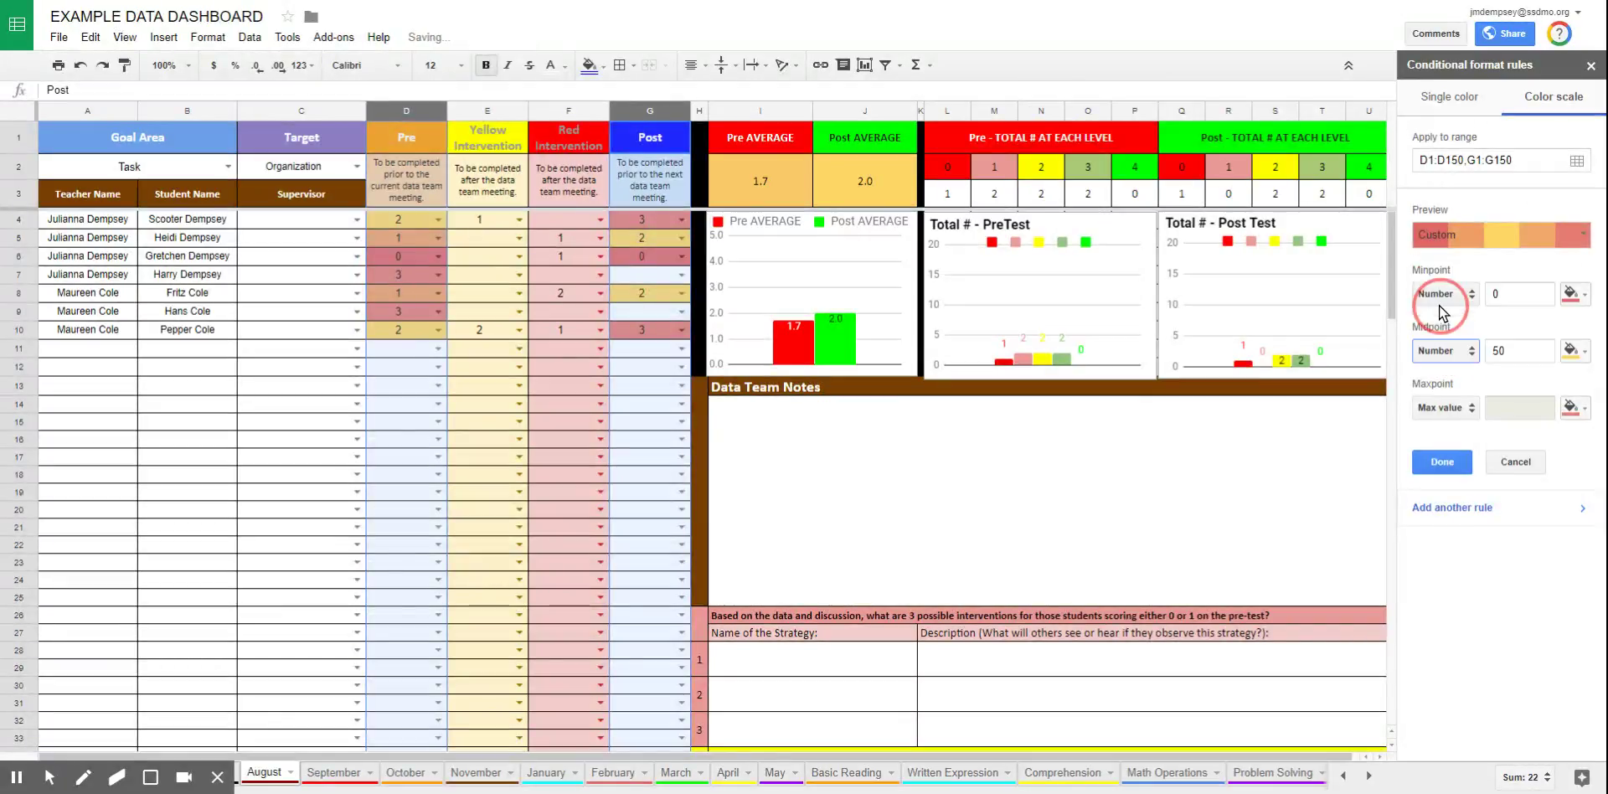
{"action": "left_click", "coordinate": [1504, 346]}
{"action": "type", "text": "50"}
{"action": "double_click", "coordinate": [1504, 348]}
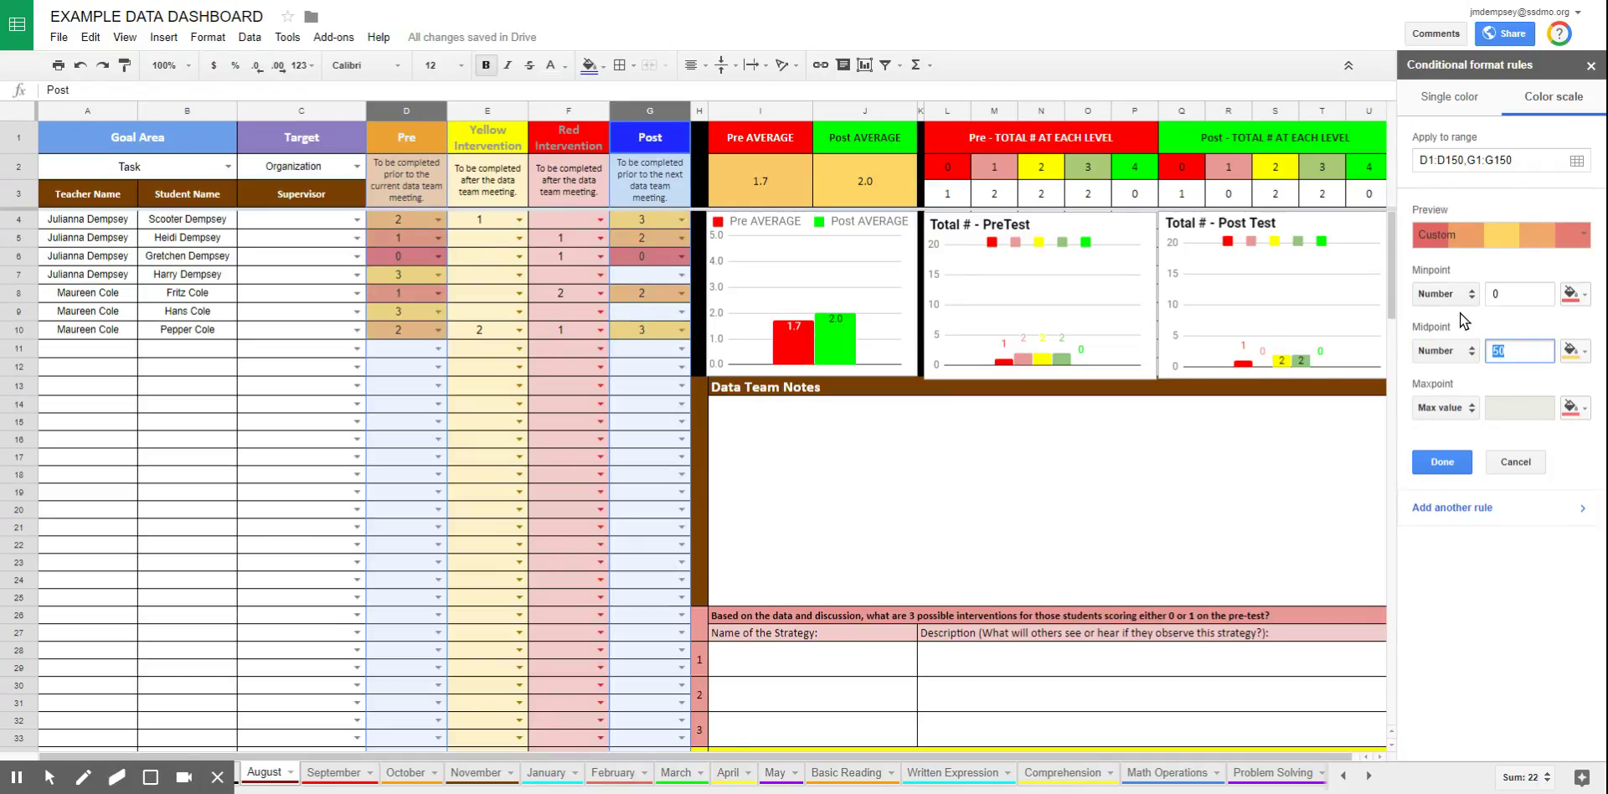
{"action": "type", "text": "2"}
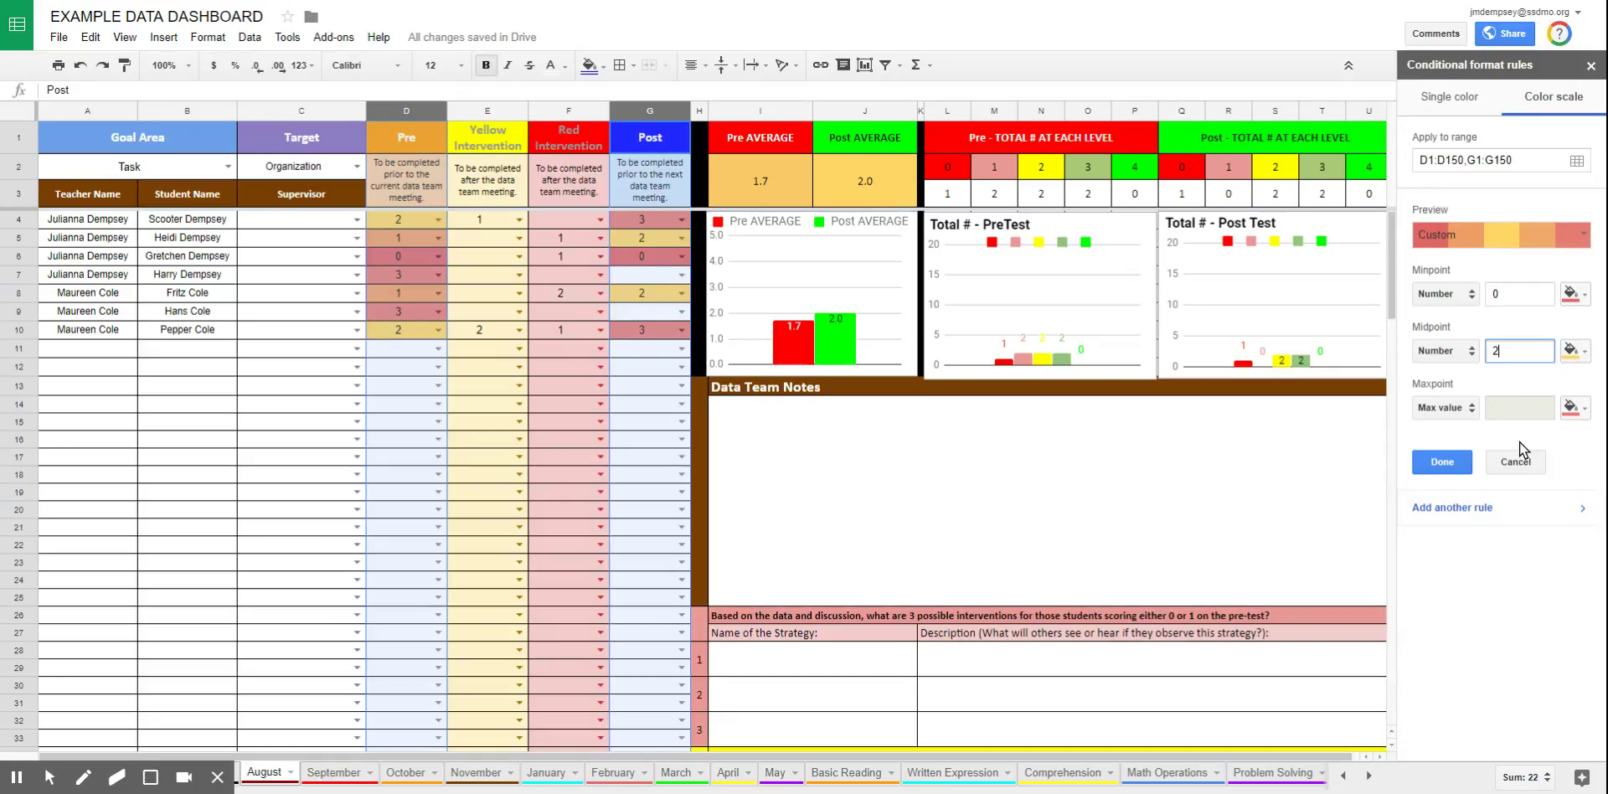
Set the maxpoint to Number 4 in green and save the color scale rule
{"action": "left_click", "coordinate": [1446, 408]}
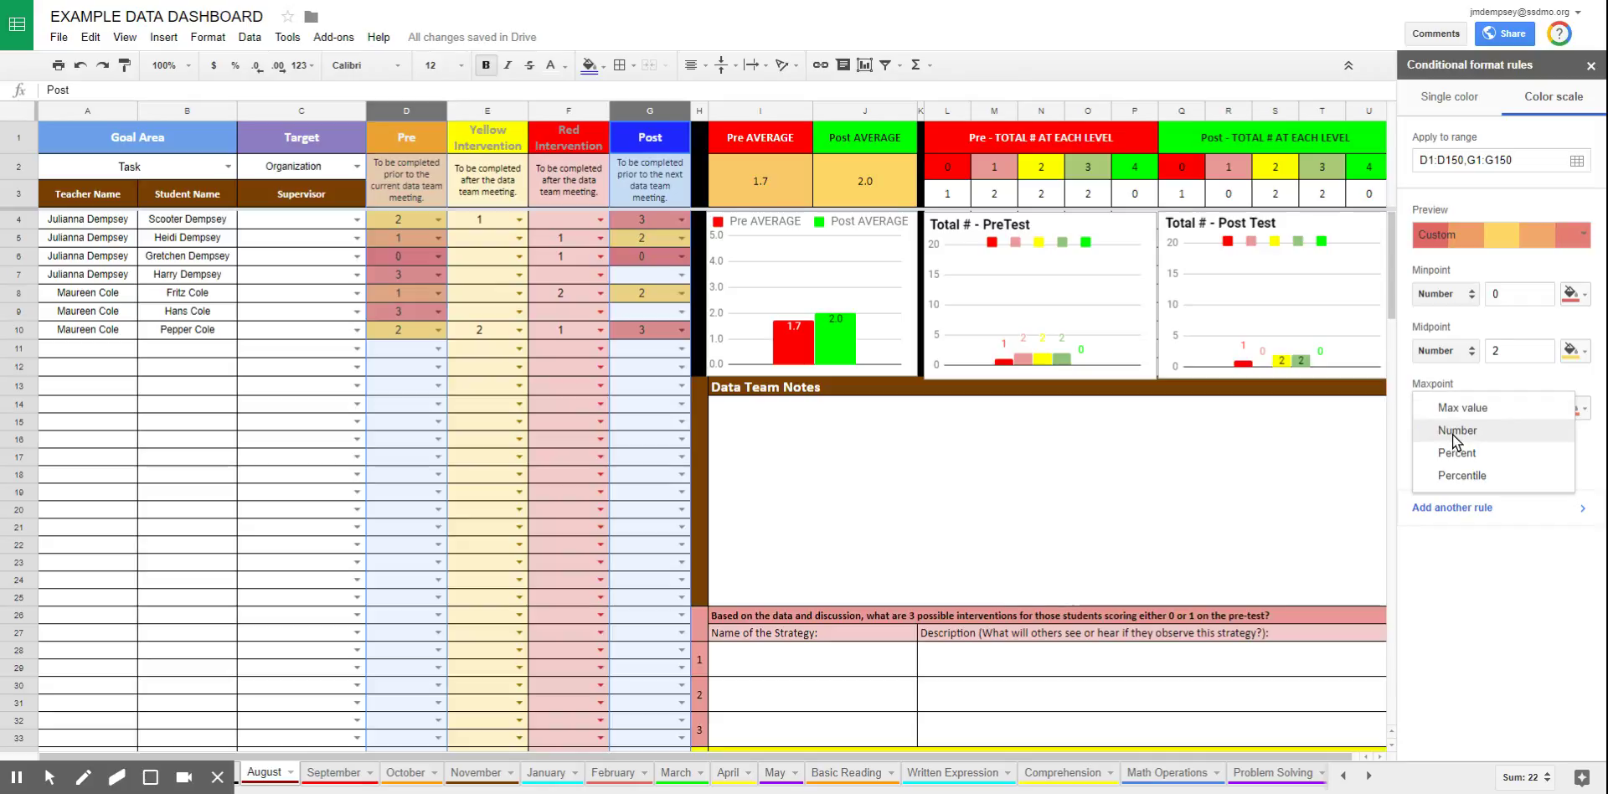
{"action": "left_click", "coordinate": [1454, 430]}
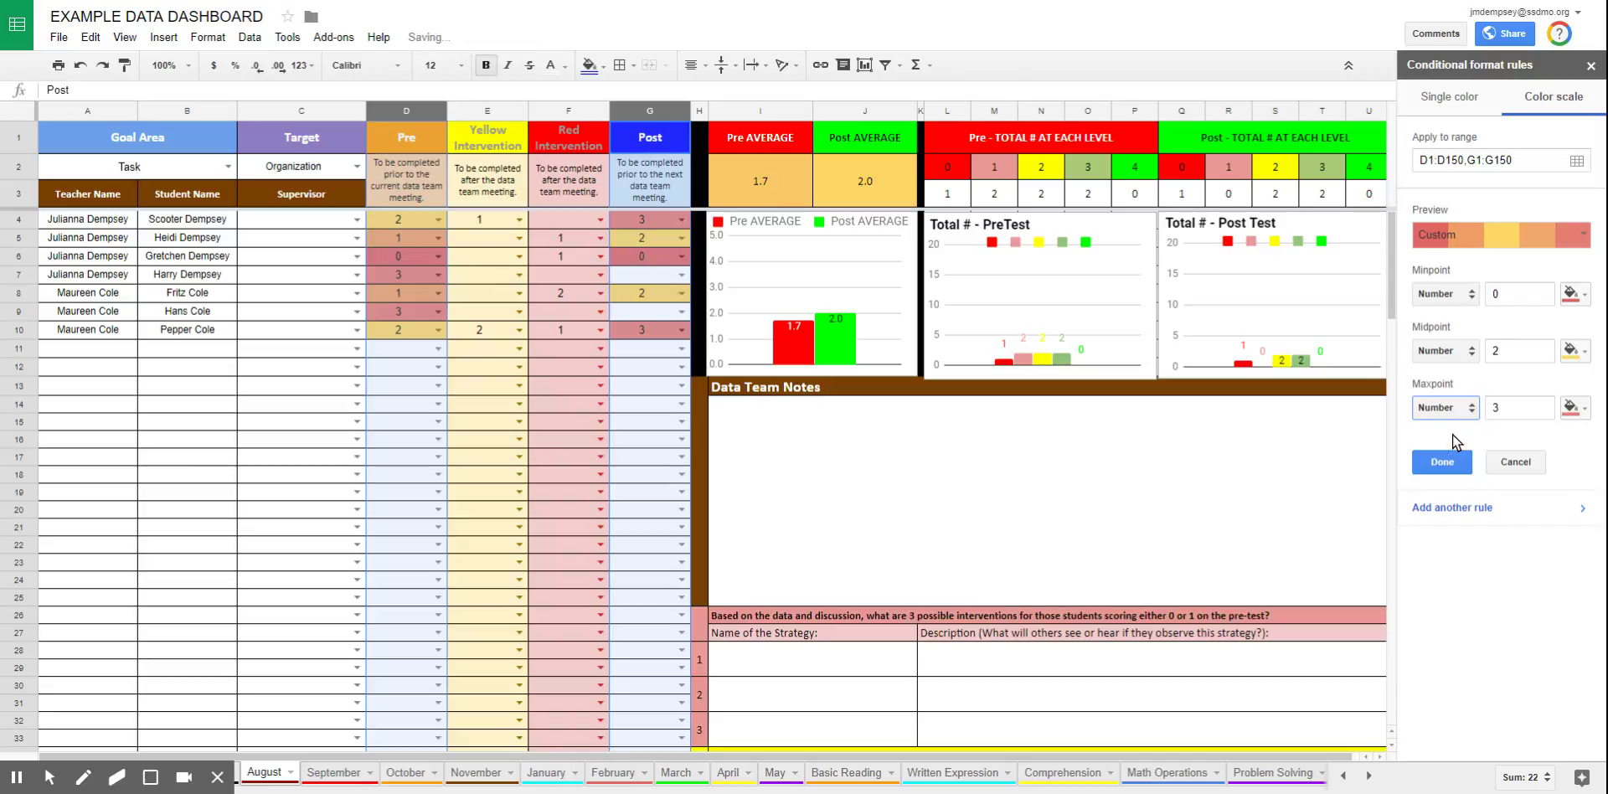
{"action": "left_click", "coordinate": [1525, 397]}
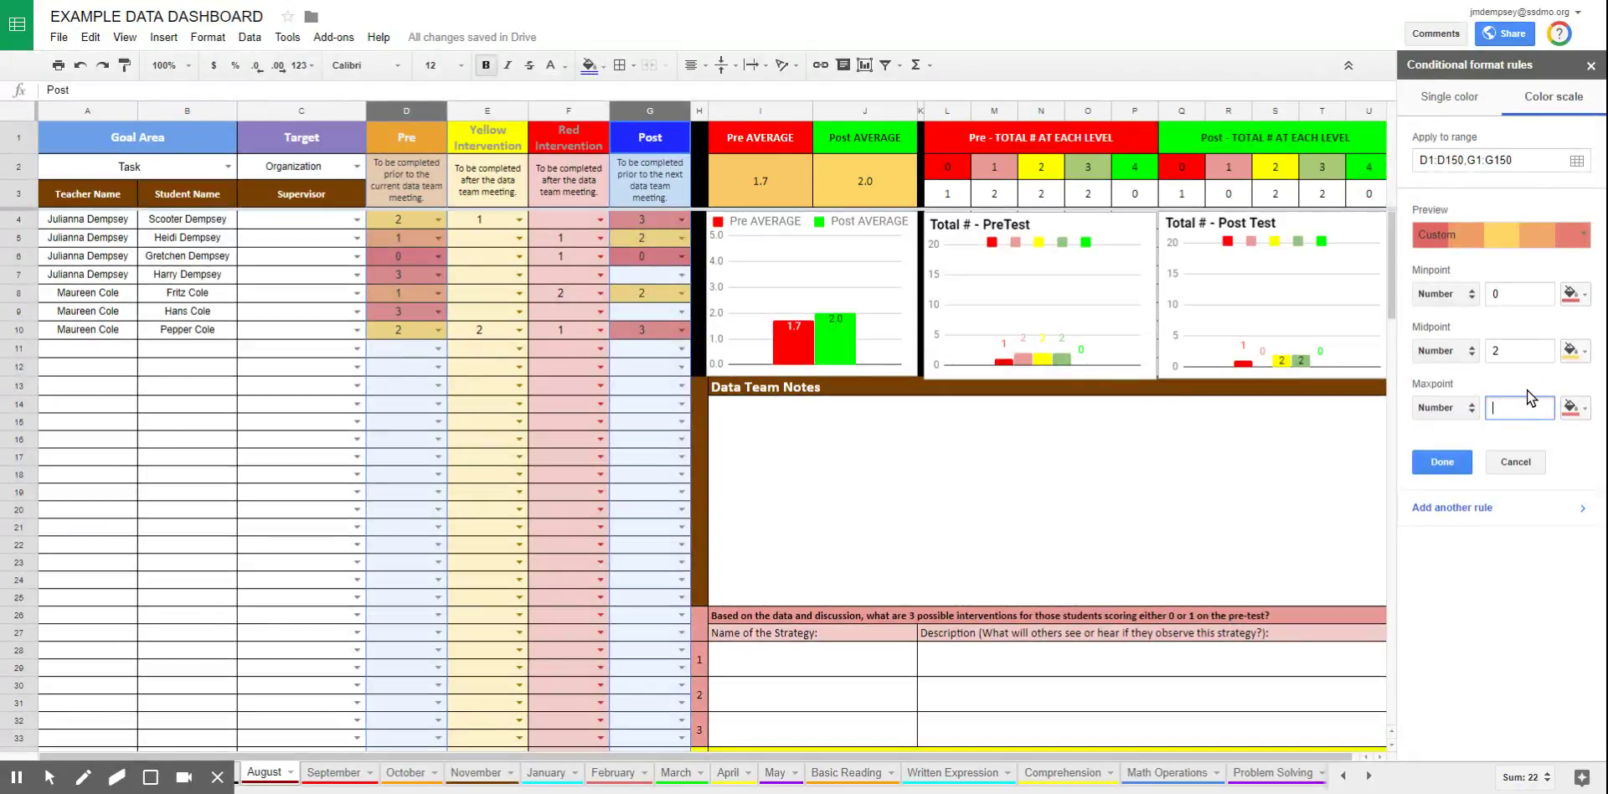
{"action": "left_click", "coordinate": [1573, 408]}
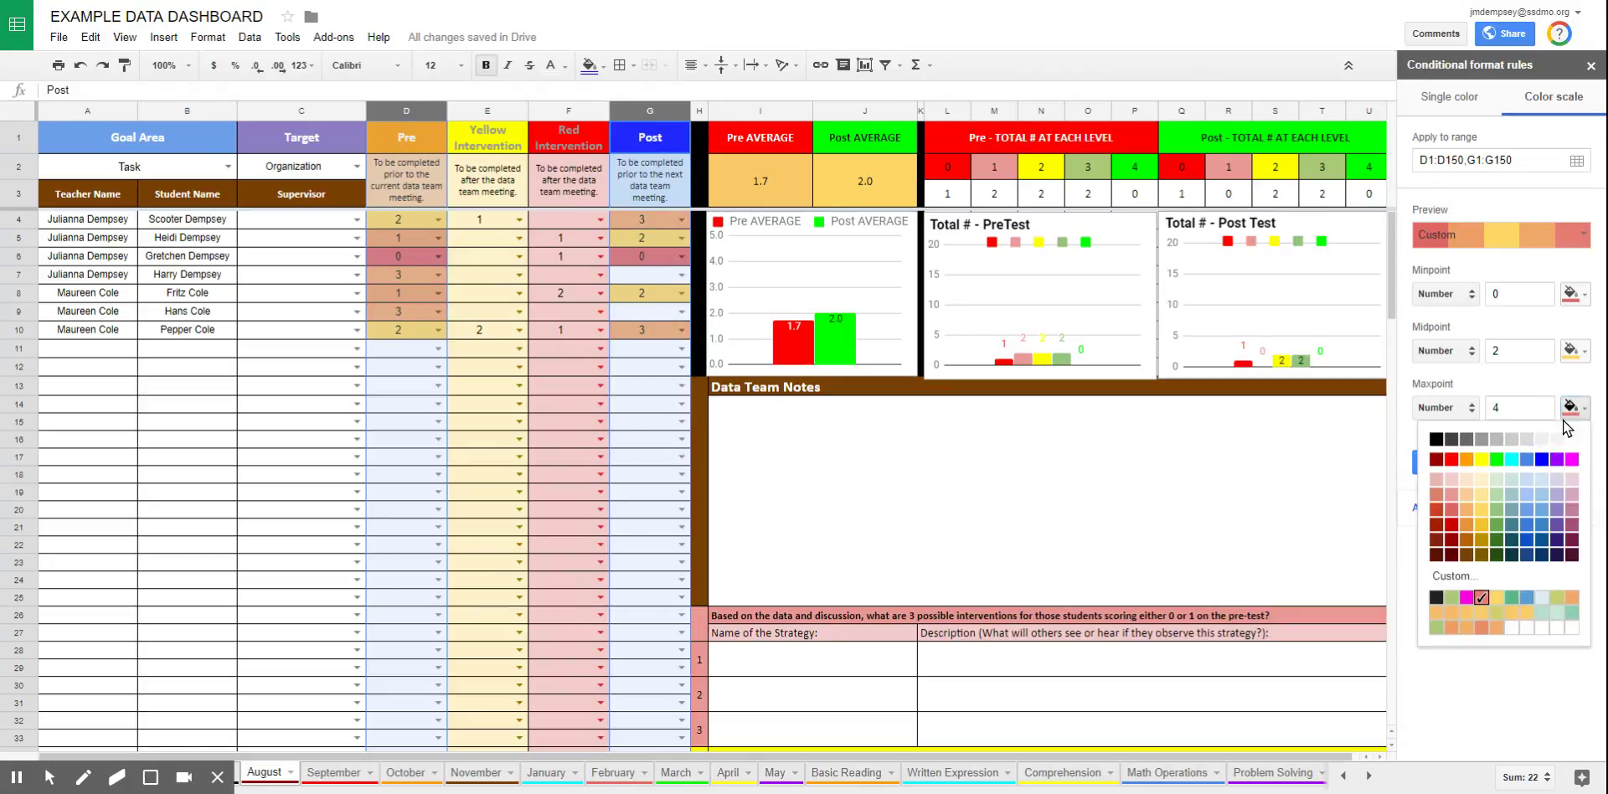
{"action": "left_click", "coordinate": [1499, 519]}
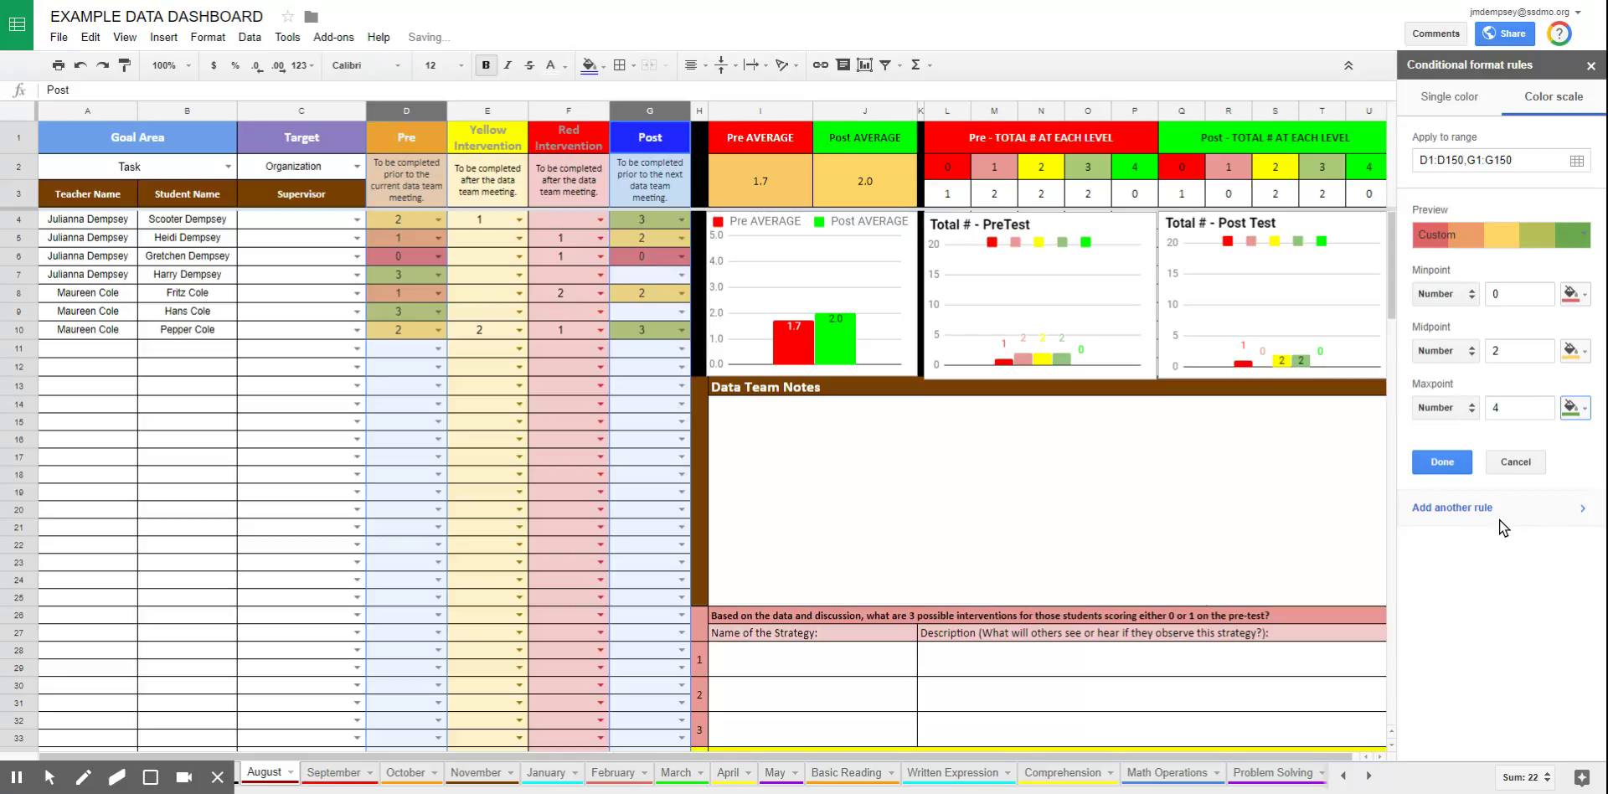
{"action": "left_click", "coordinate": [1441, 463]}
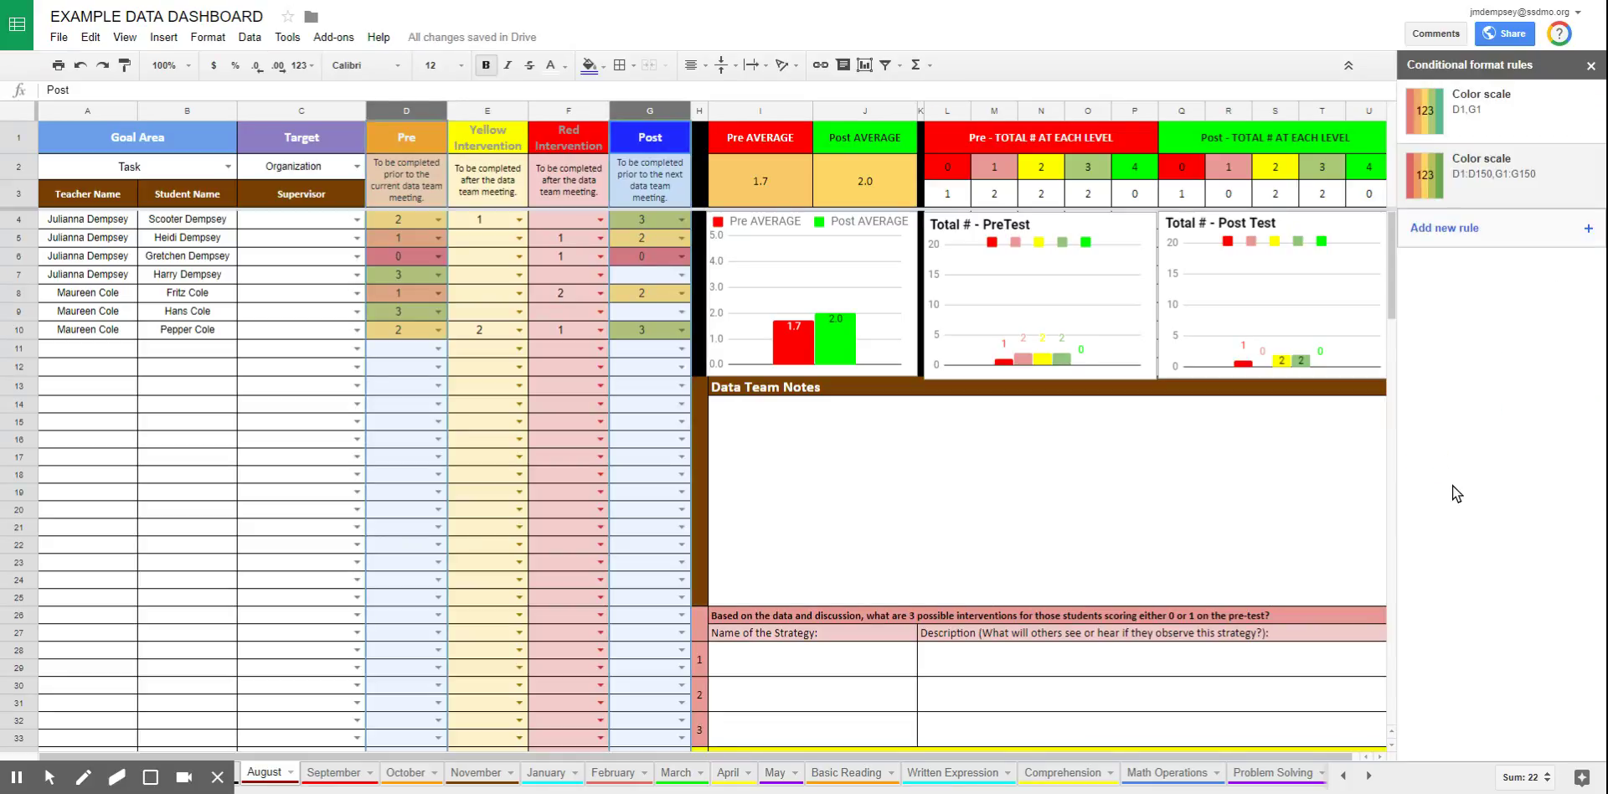
{"action": "left_click", "coordinate": [411, 350]}
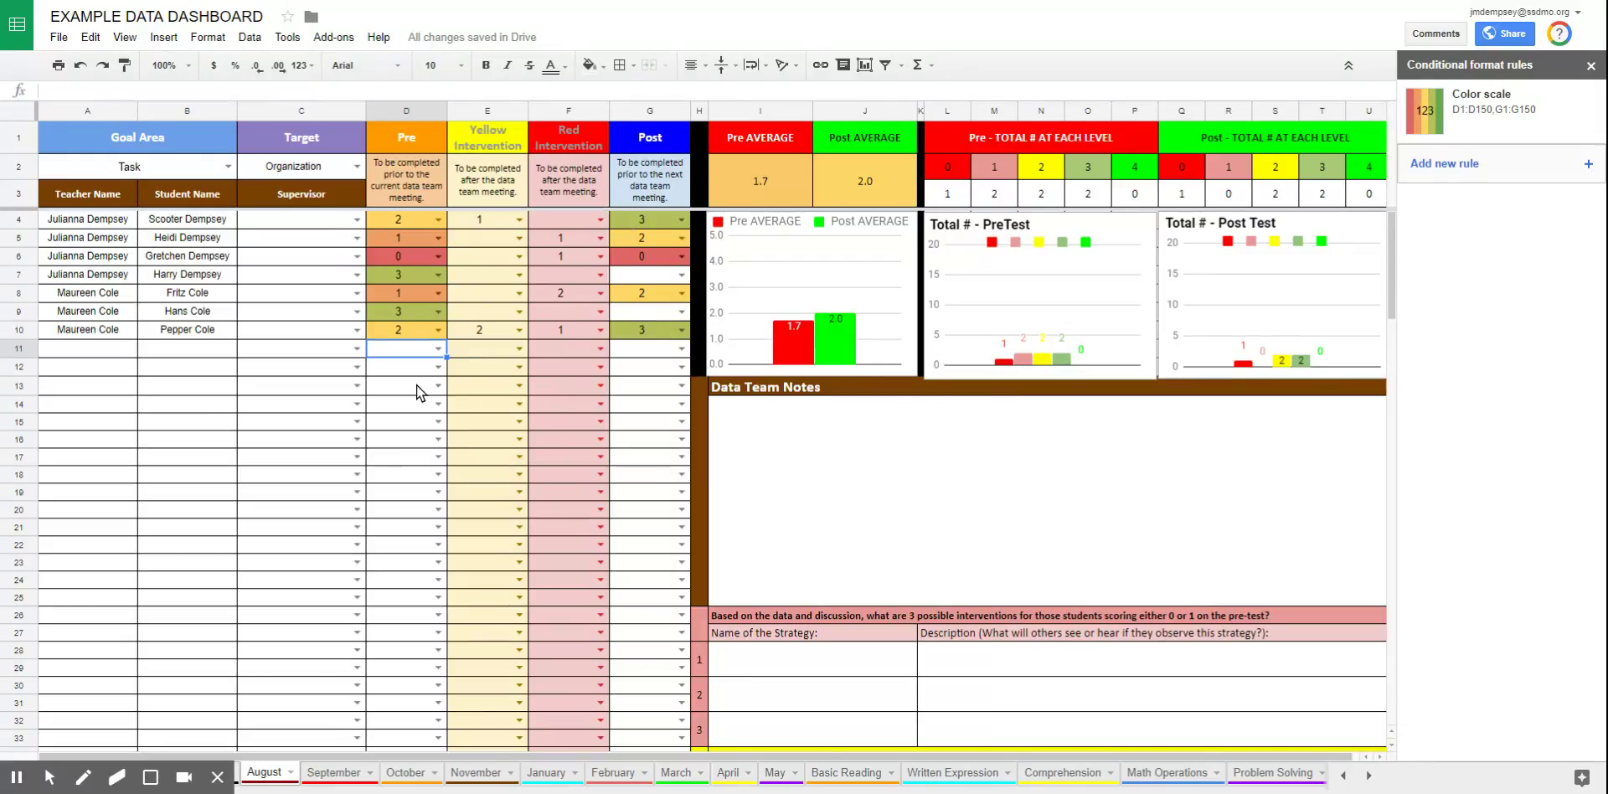
Enter the teacher's name in A11 and the student's name in the next cell
{"action": "left_click", "coordinate": [68, 347]}
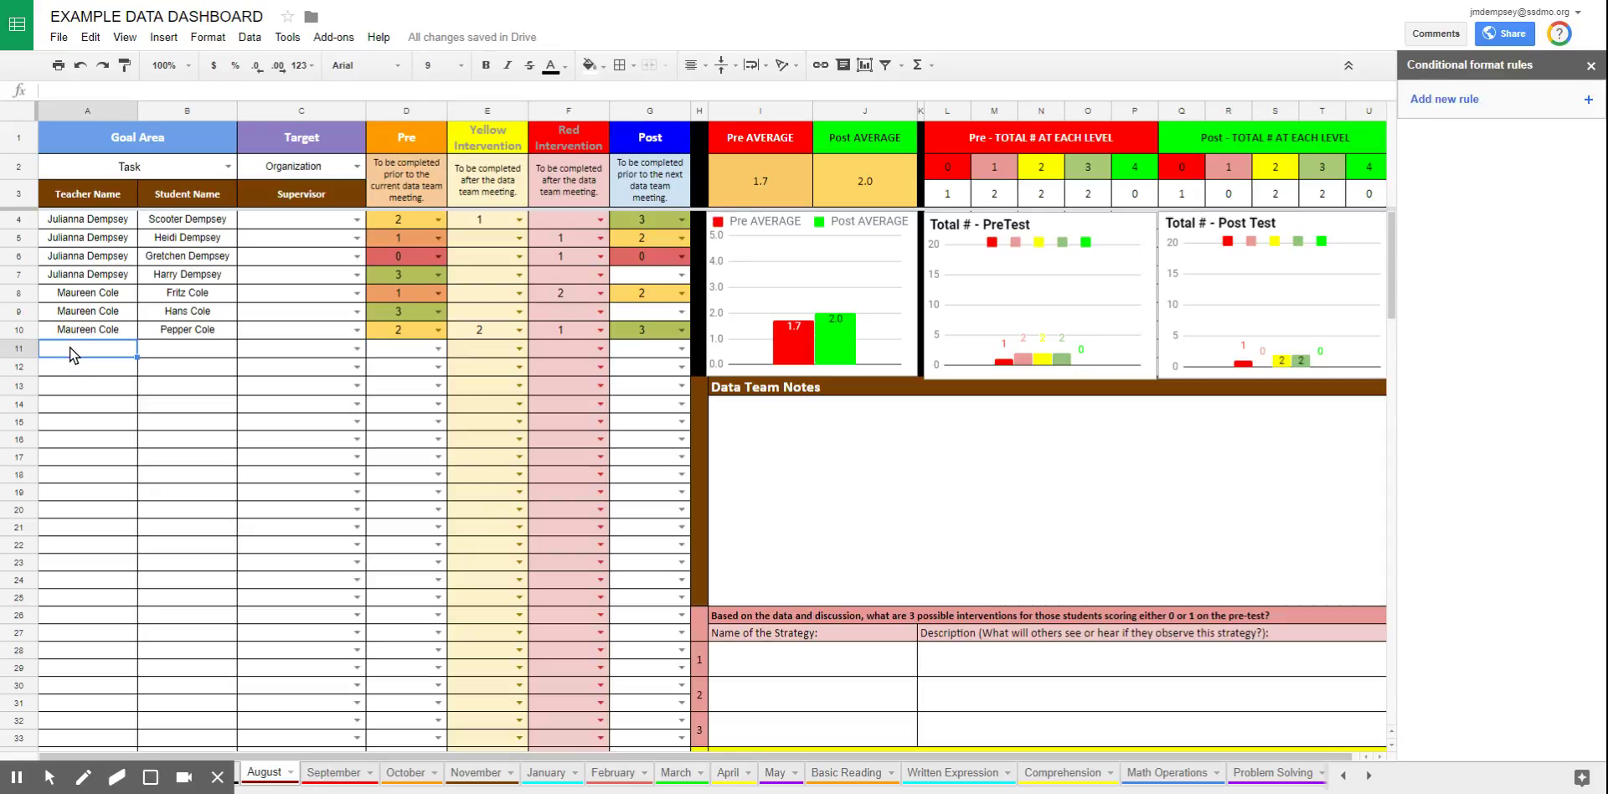
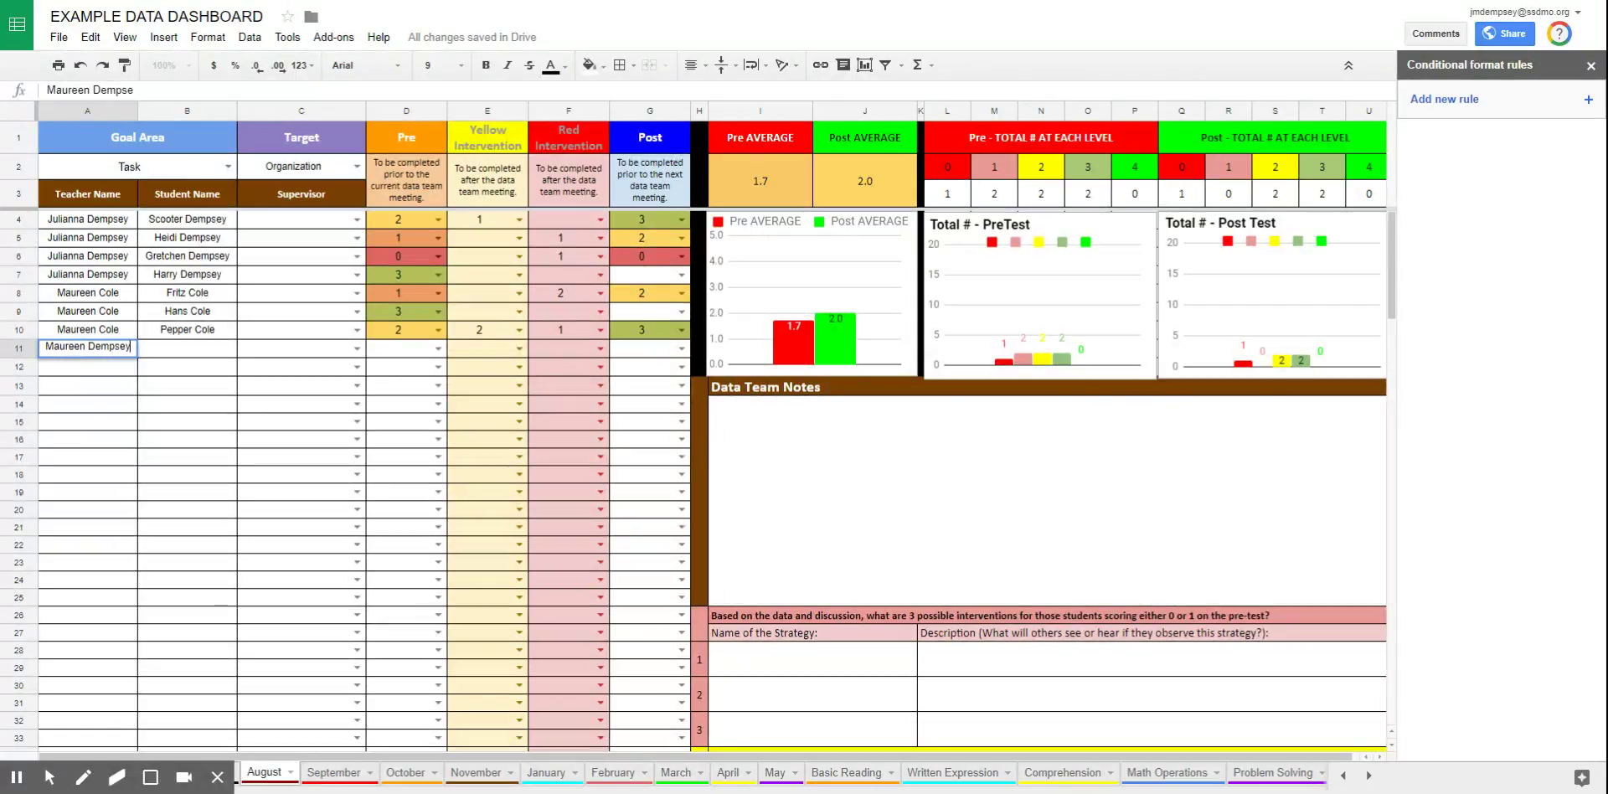
{"action": "key", "text": "Tab"}
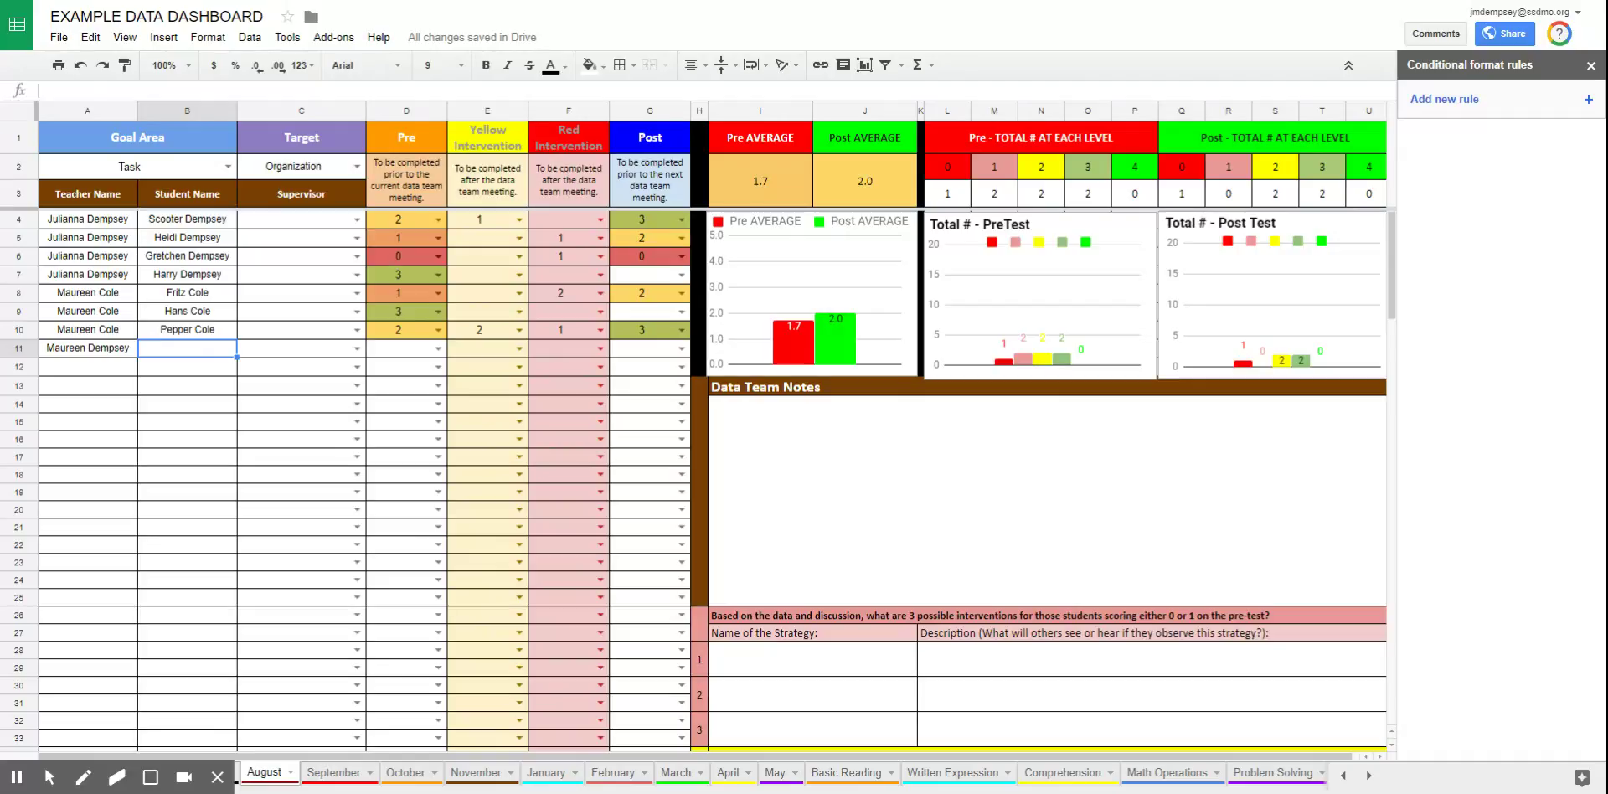
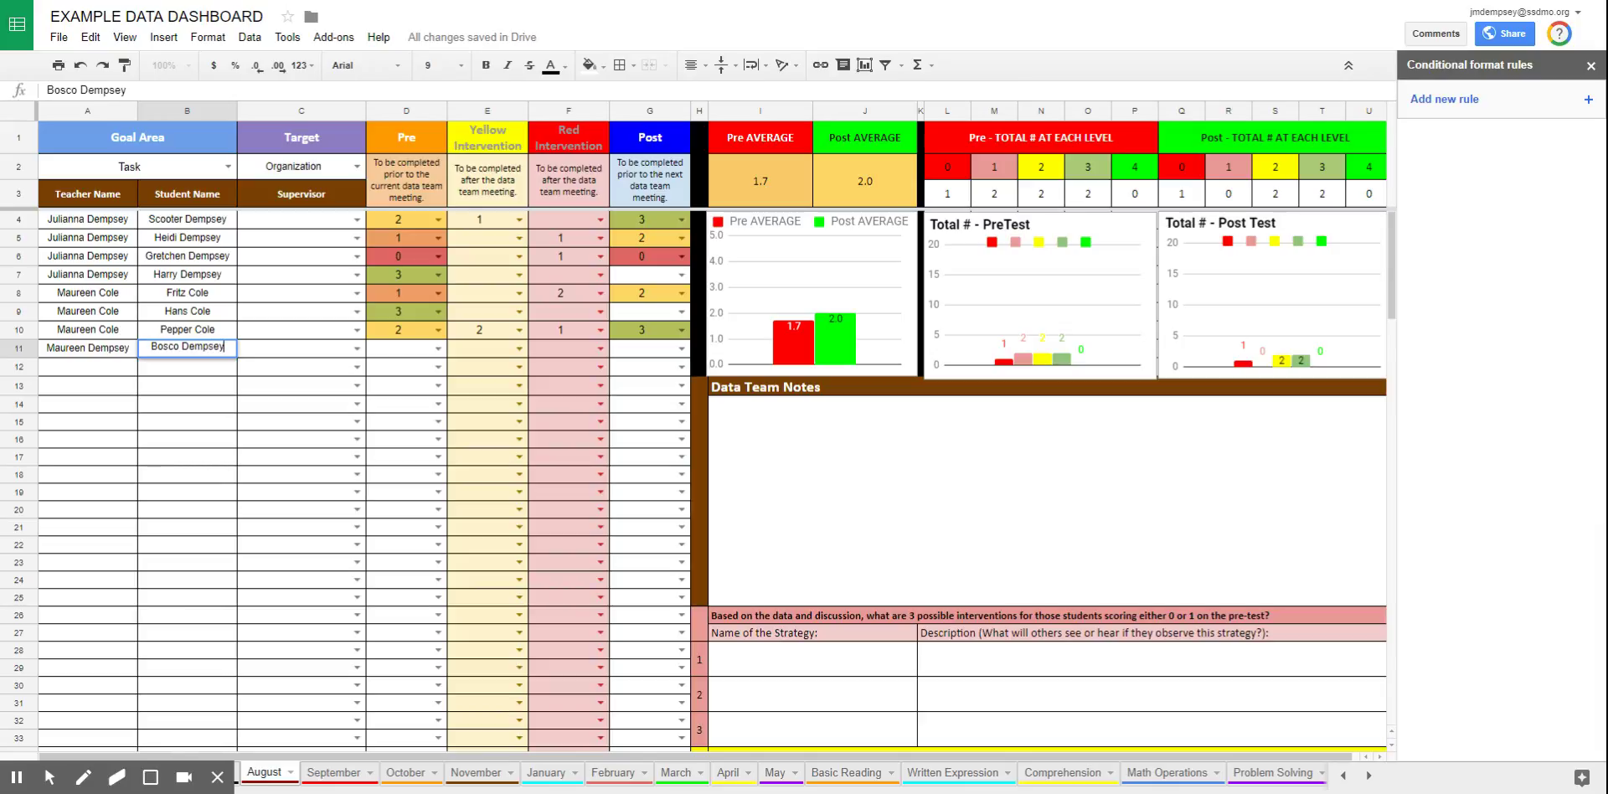
{"action": "key", "text": "Tab"}
{"action": "key", "text": "Tab"}
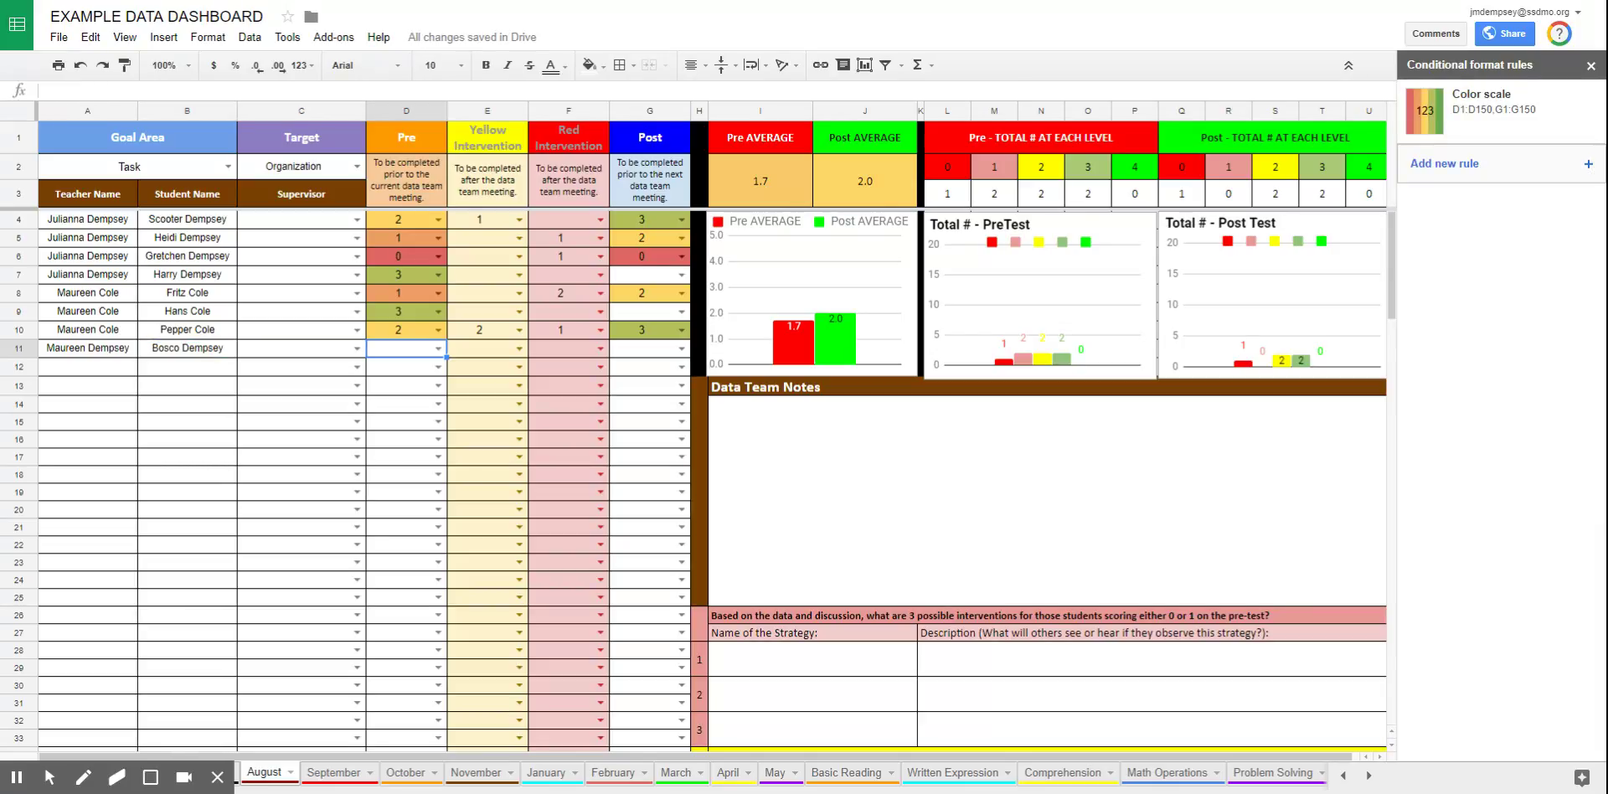
Enter a Pre score of 1 and a Post score of 2 in row 11
{"action": "type", "text": "1"}
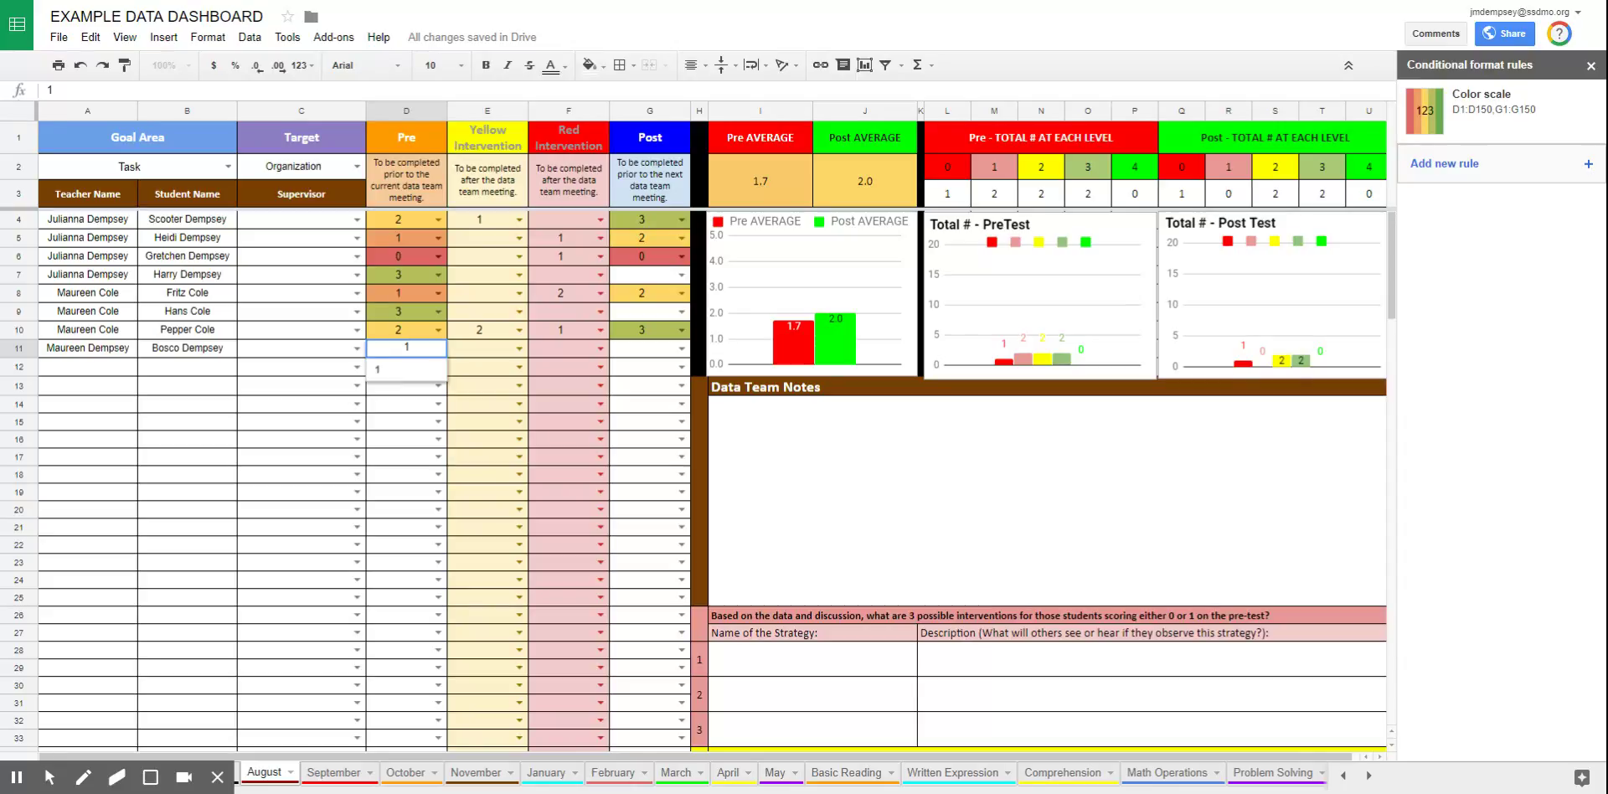
{"action": "key", "text": "Tab"}
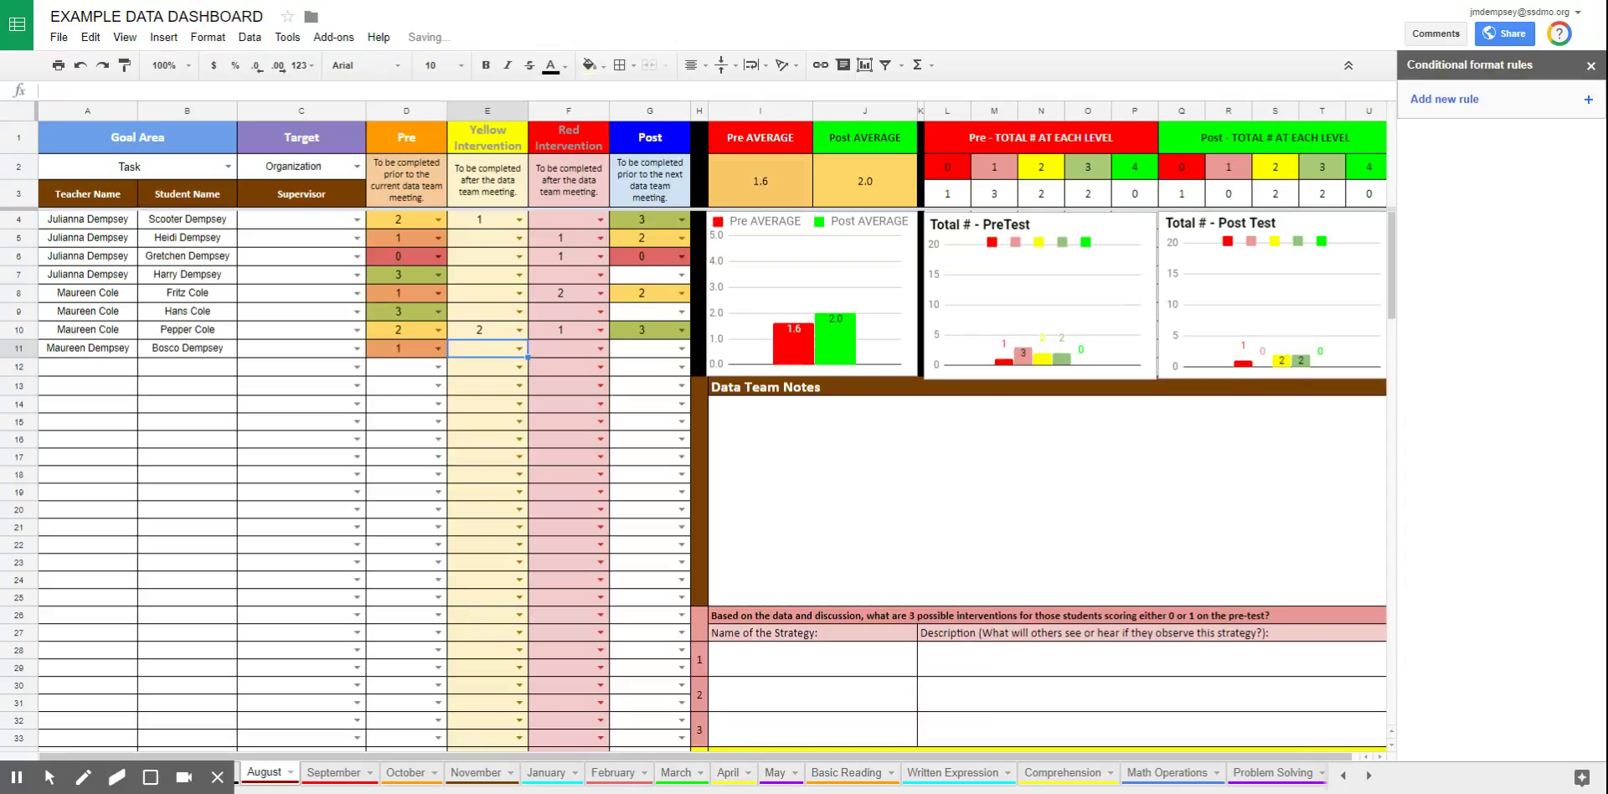
{"action": "key", "text": "Tab"}
{"action": "key", "text": "Tab"}
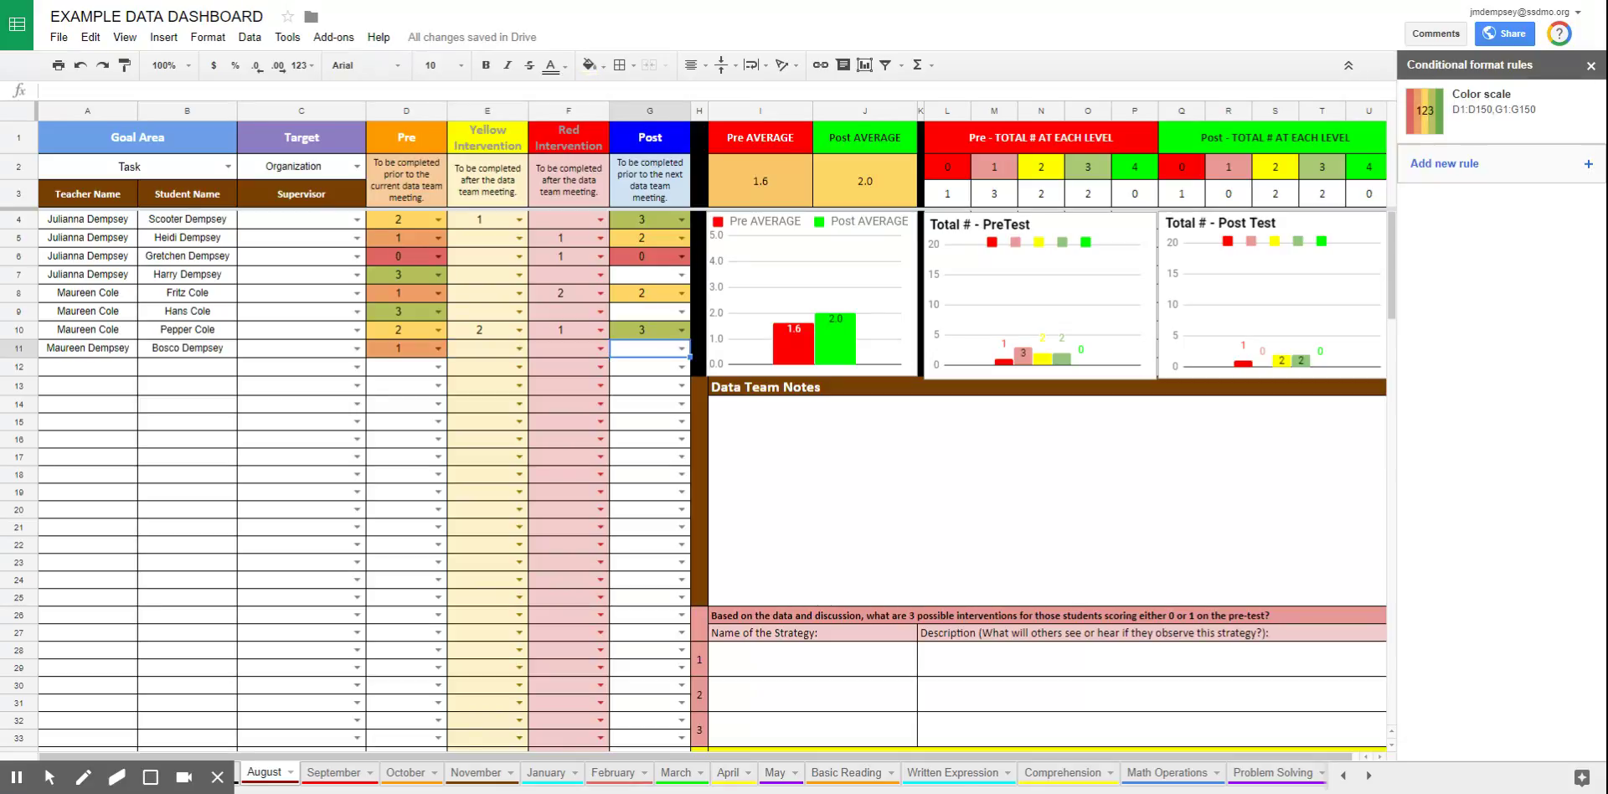
{"action": "type", "text": "2"}
{"action": "key", "text": "Return"}
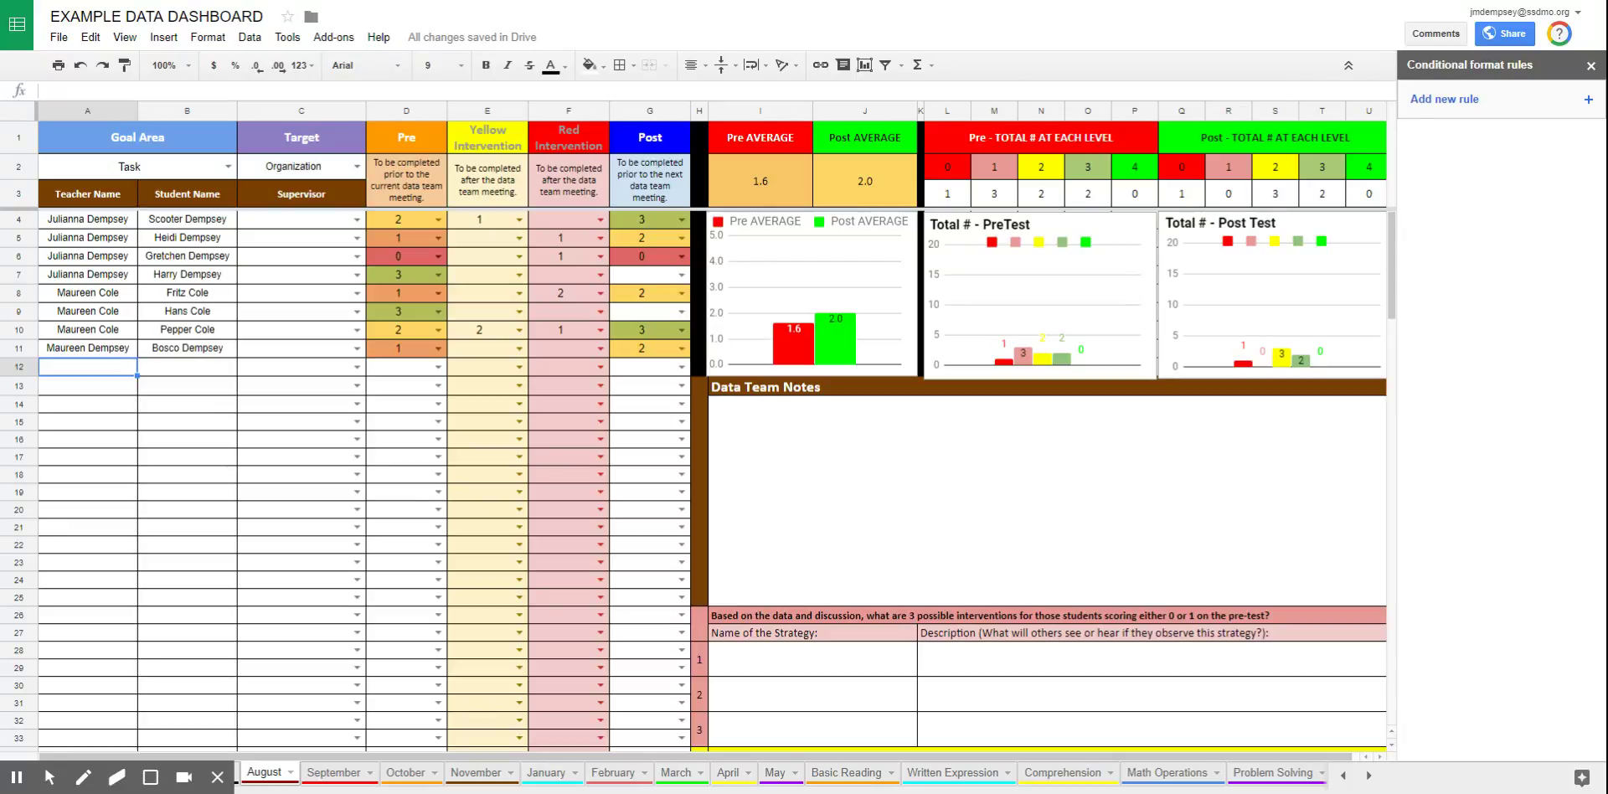
{"action": "mouse_move", "coordinate": [49, 778]}
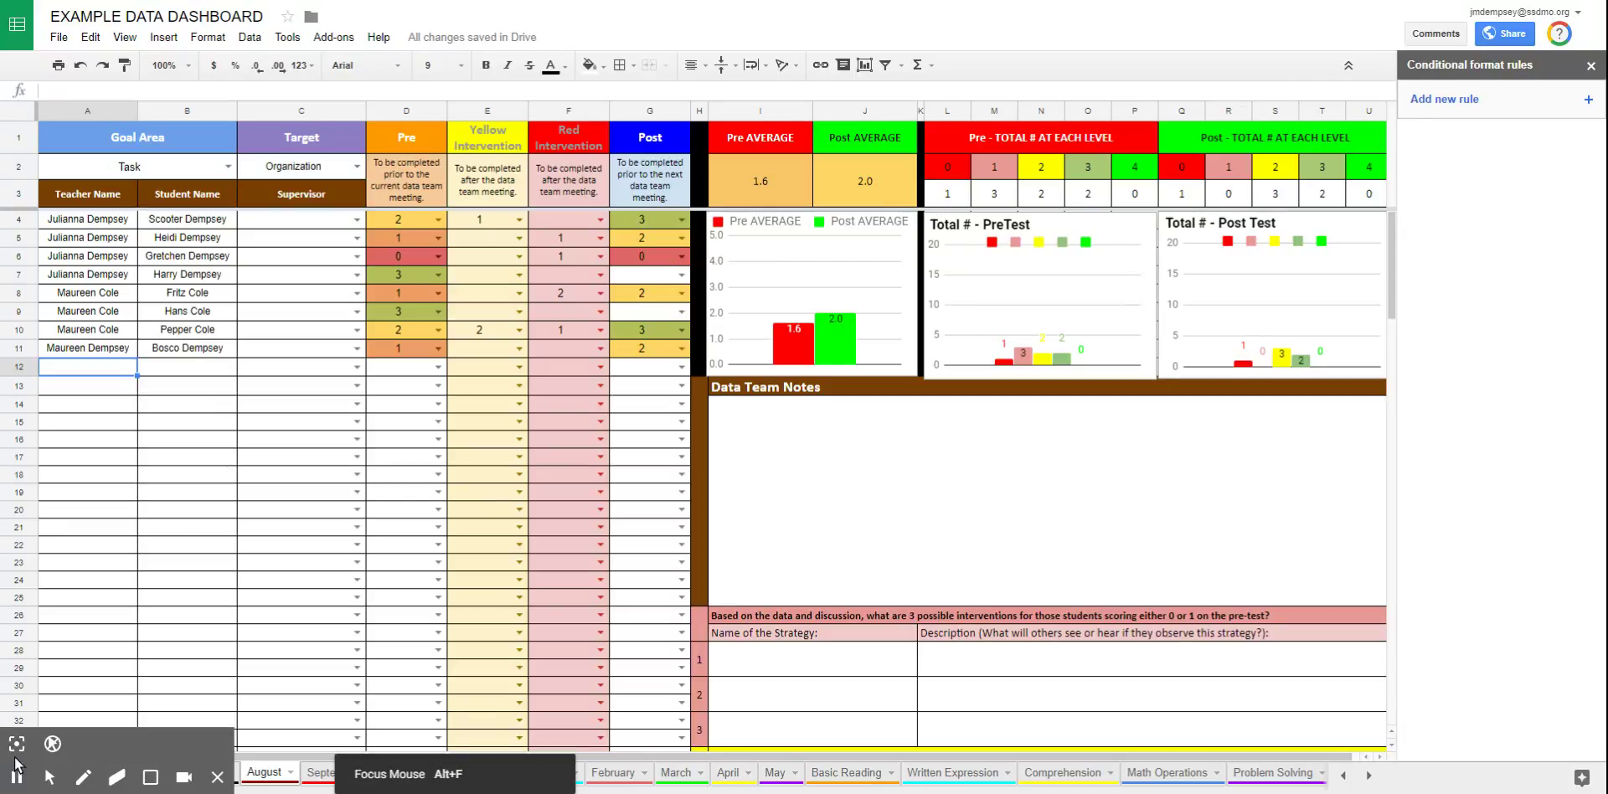